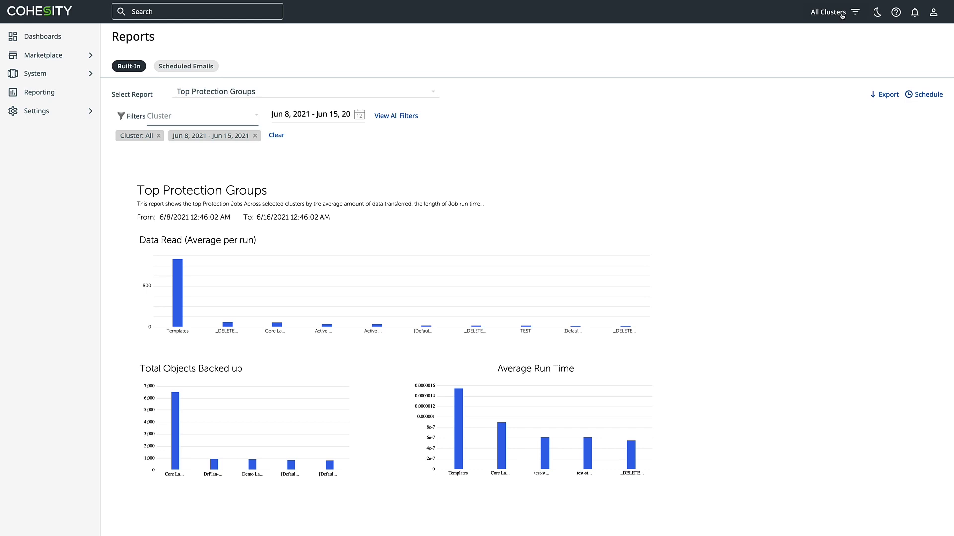
- Review the available clusters, the report's cluster filter and the built-in report list, and choose the Failed Objects report
{"action": "left_click", "coordinate": [842, 13]}
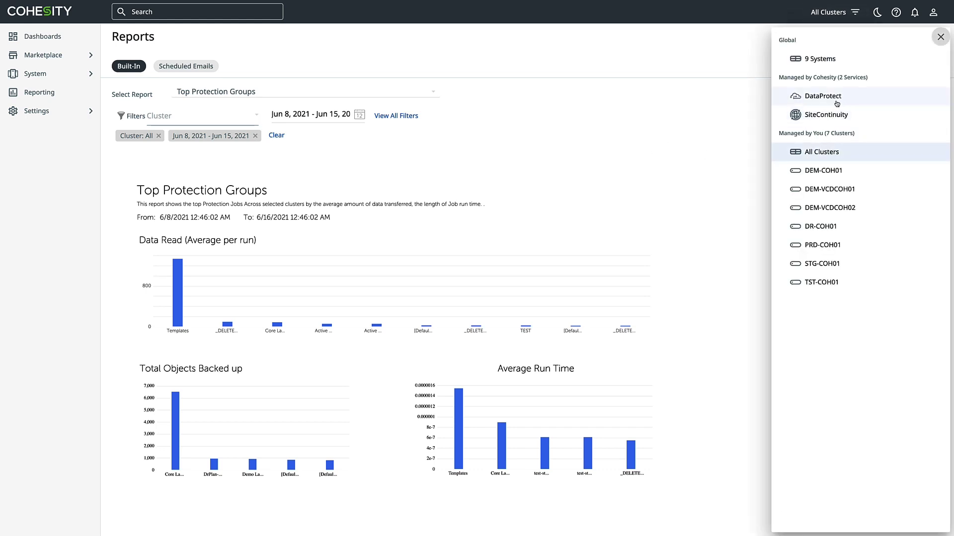
{"action": "left_click", "coordinate": [611, 115]}
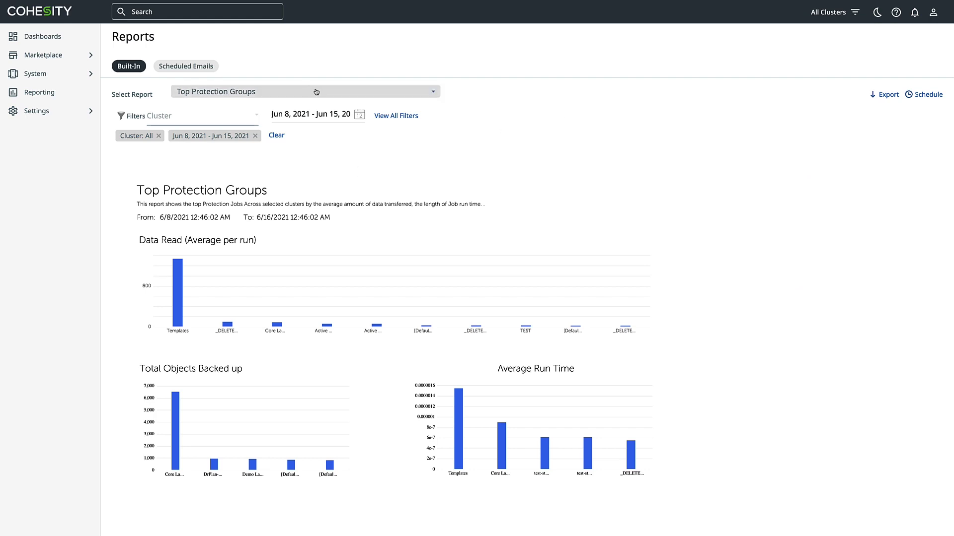
{"action": "left_click", "coordinate": [235, 115]}
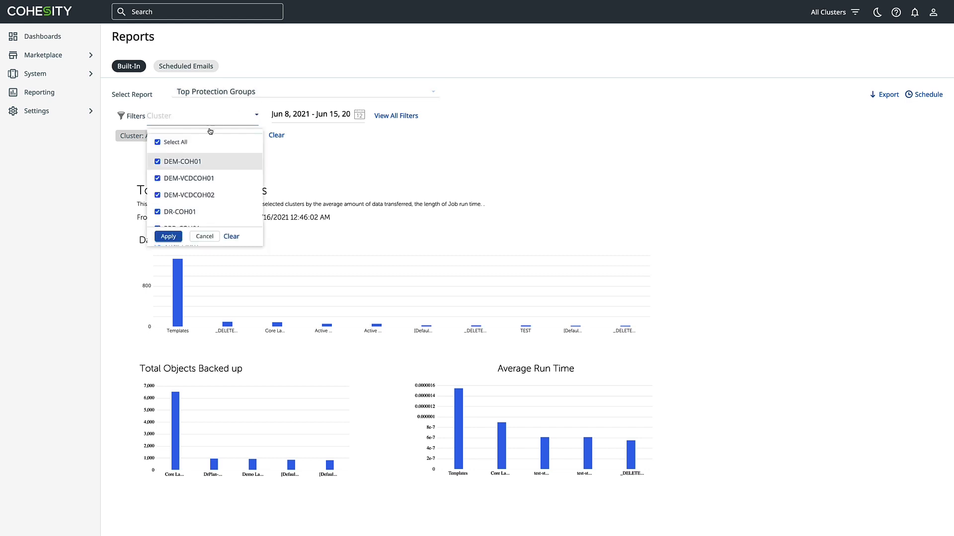
{"action": "left_click", "coordinate": [227, 93]}
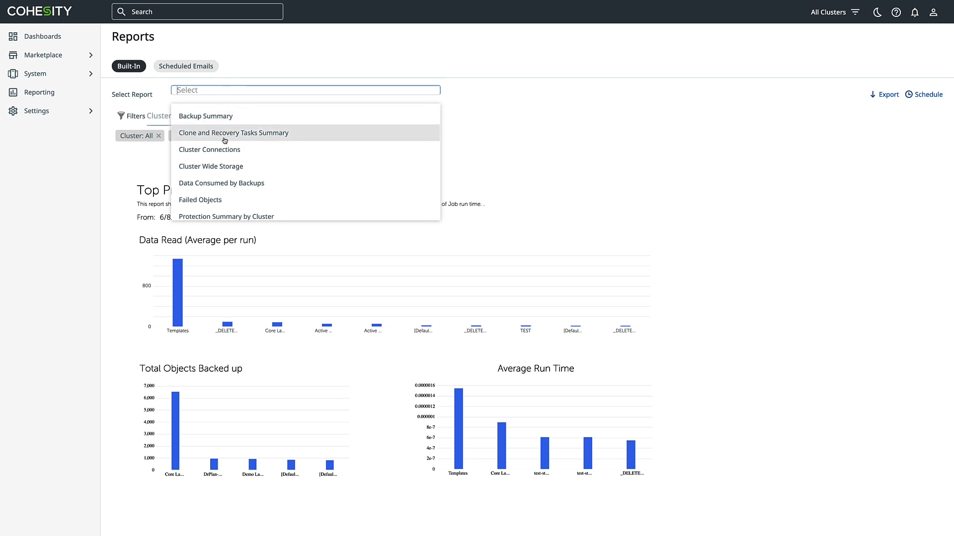
{"action": "left_click", "coordinate": [206, 200]}
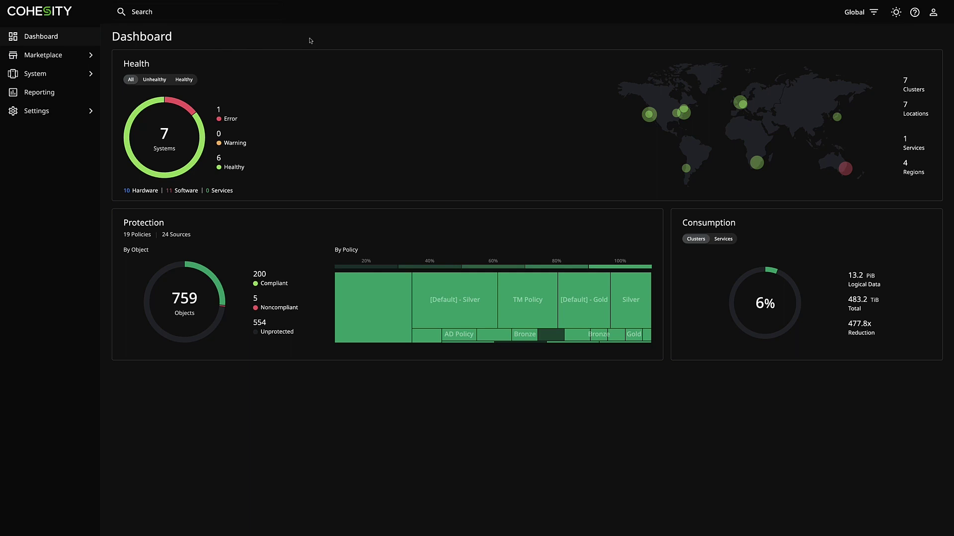
- Check the systems covered by the Global scope and open the Service Consumption report from the reporting library
{"action": "left_click", "coordinate": [854, 14]}
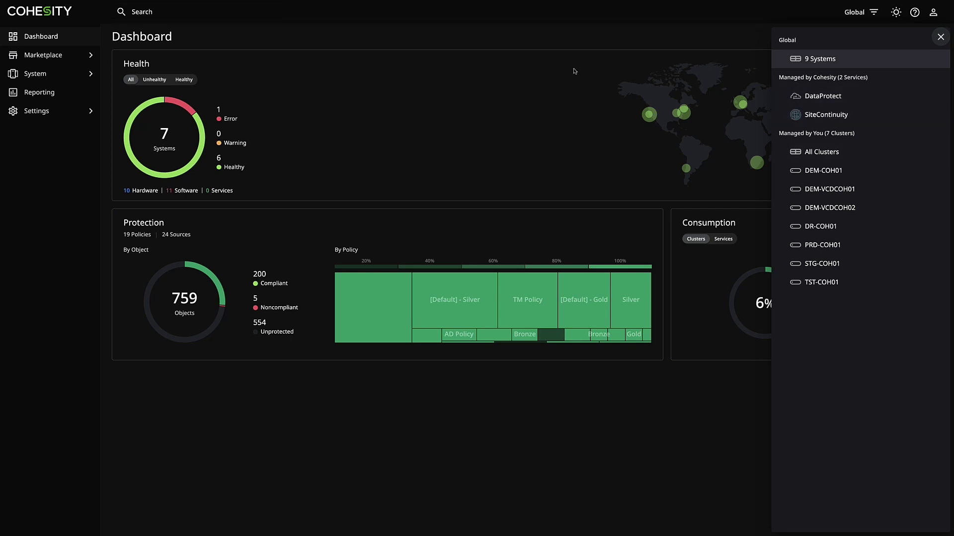
{"action": "left_click", "coordinate": [517, 49]}
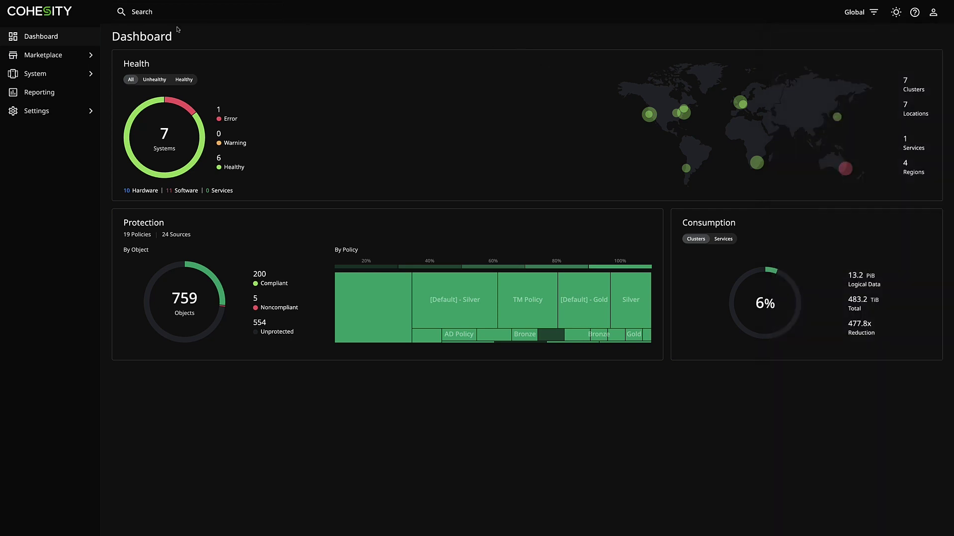
{"action": "left_click", "coordinate": [50, 92]}
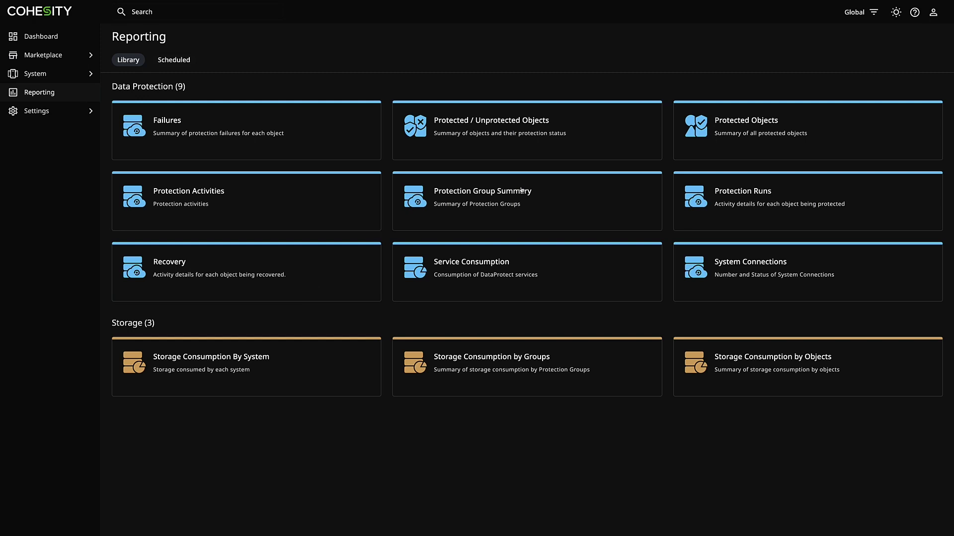
{"action": "left_click", "coordinate": [471, 274]}
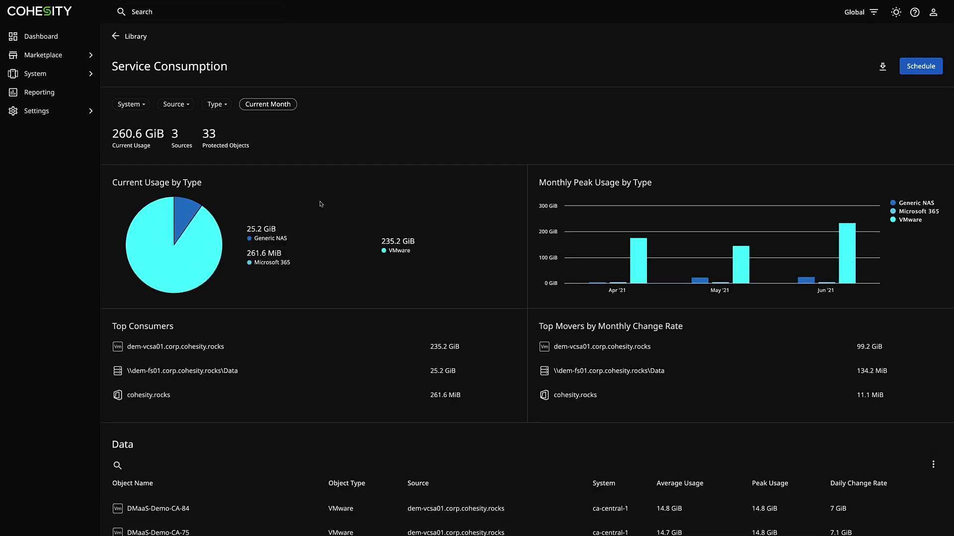
- Filter the Service Consumption report by the US East (Ohio) system and remove the filter again
{"action": "left_click", "coordinate": [147, 104]}
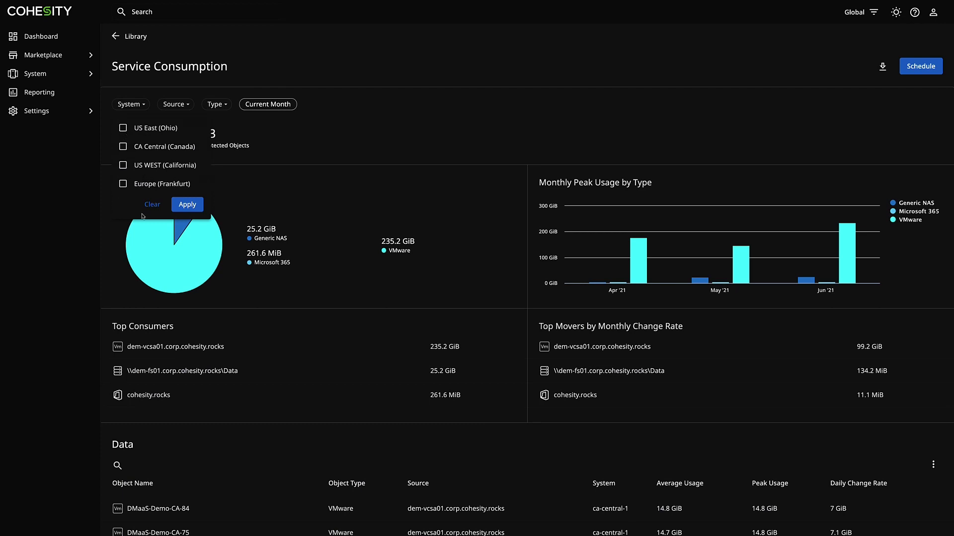
{"action": "left_click", "coordinate": [122, 127]}
{"action": "left_click", "coordinate": [194, 204]}
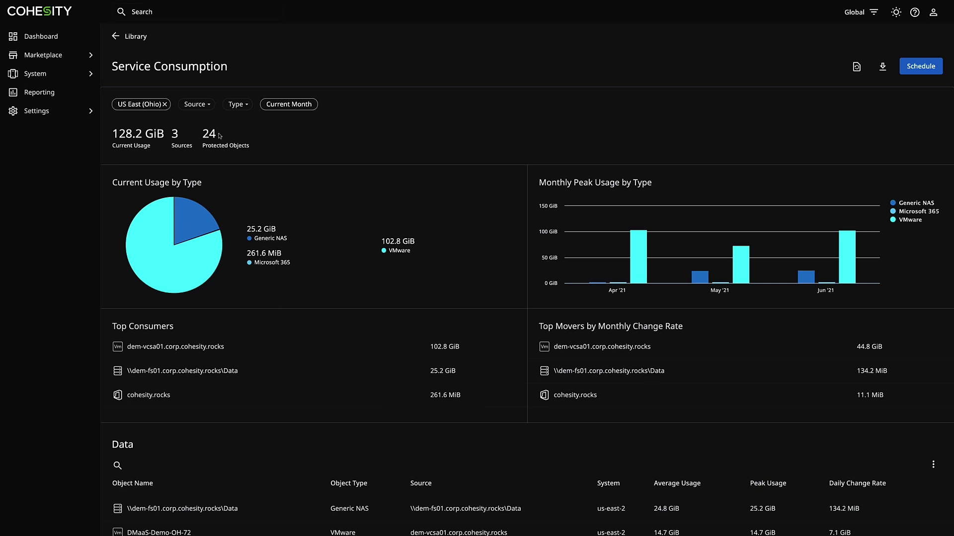
{"action": "left_click", "coordinate": [165, 105]}
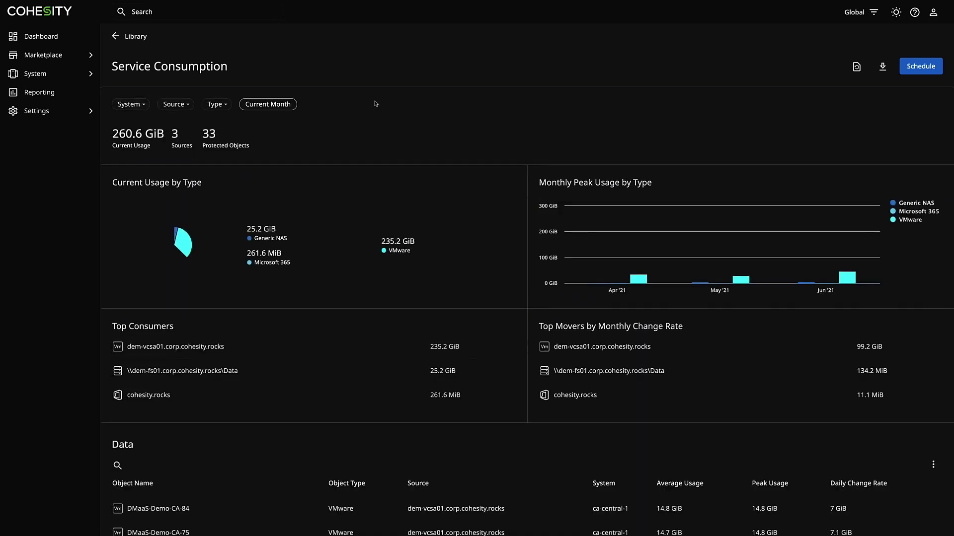
- Return to the reporting library and open the Failures report
{"action": "left_click", "coordinate": [120, 37]}
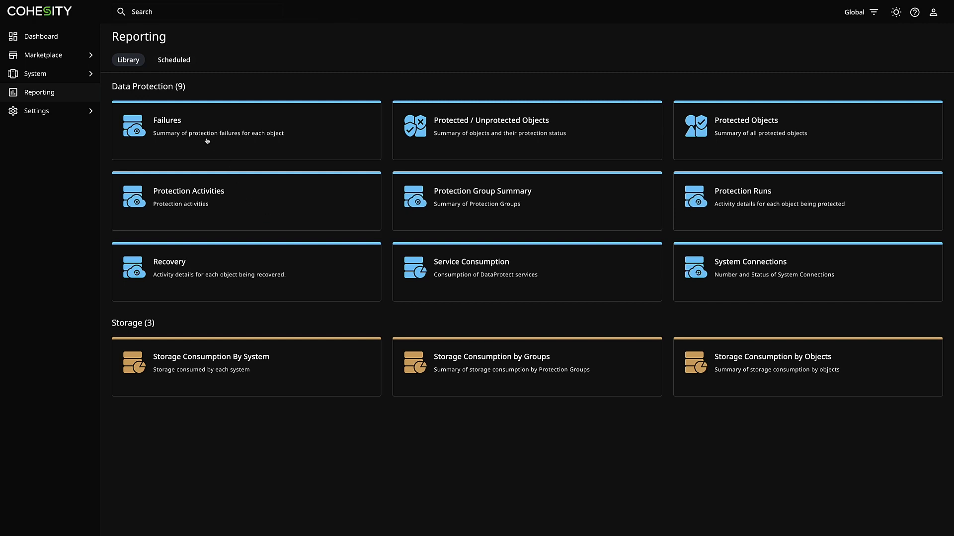
{"action": "left_click", "coordinate": [248, 135]}
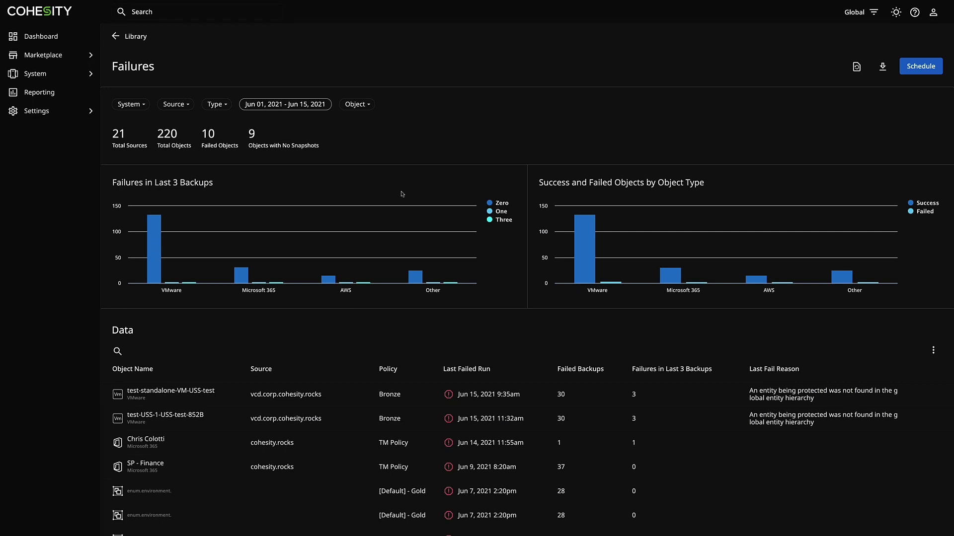
- Examine which systems and sources the Failures report can be filtered by, leaving all of them unselected
{"action": "left_click", "coordinate": [129, 104]}
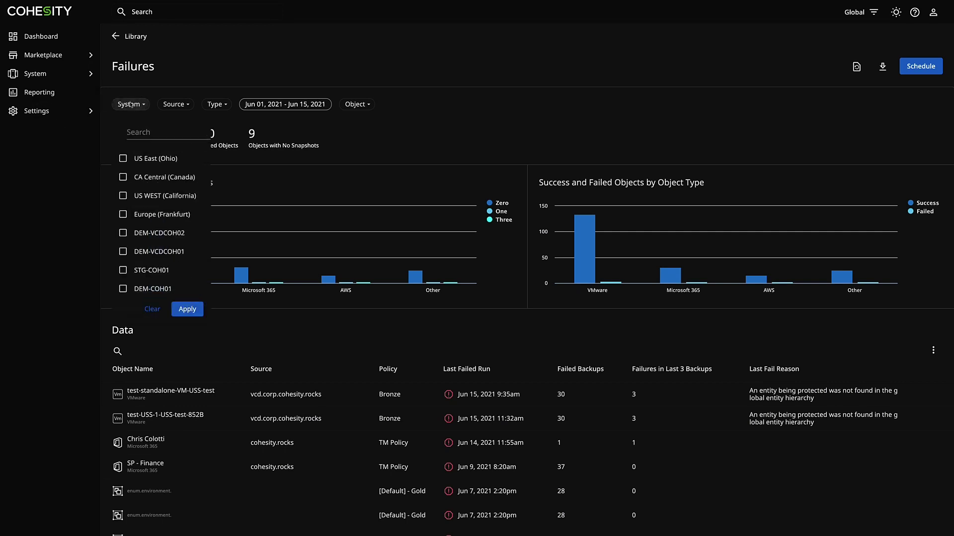
{"action": "scroll", "coordinate": [184, 183], "scroll_direction": "down", "scroll_amount": 3}
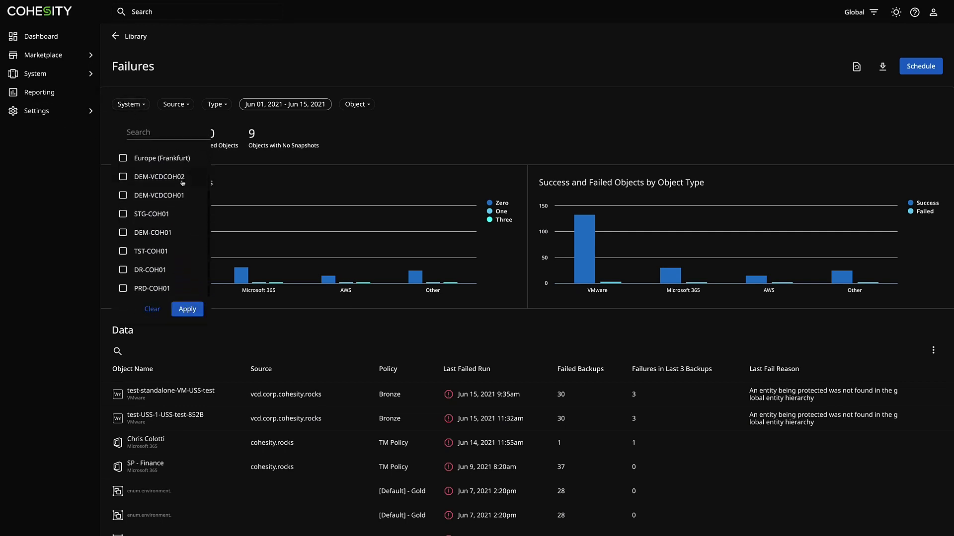
{"action": "scroll", "coordinate": [143, 197], "scroll_direction": "up", "scroll_amount": 3}
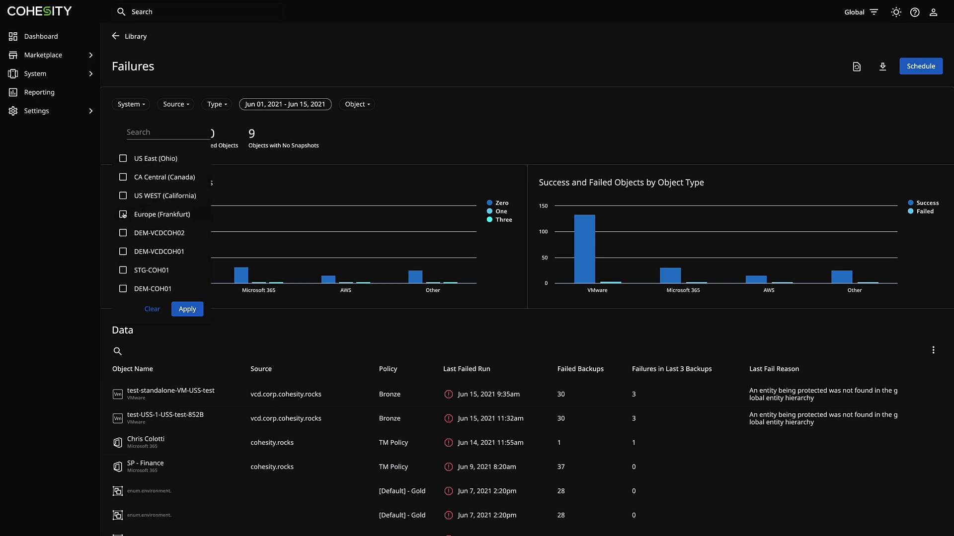
{"action": "left_click", "coordinate": [397, 128]}
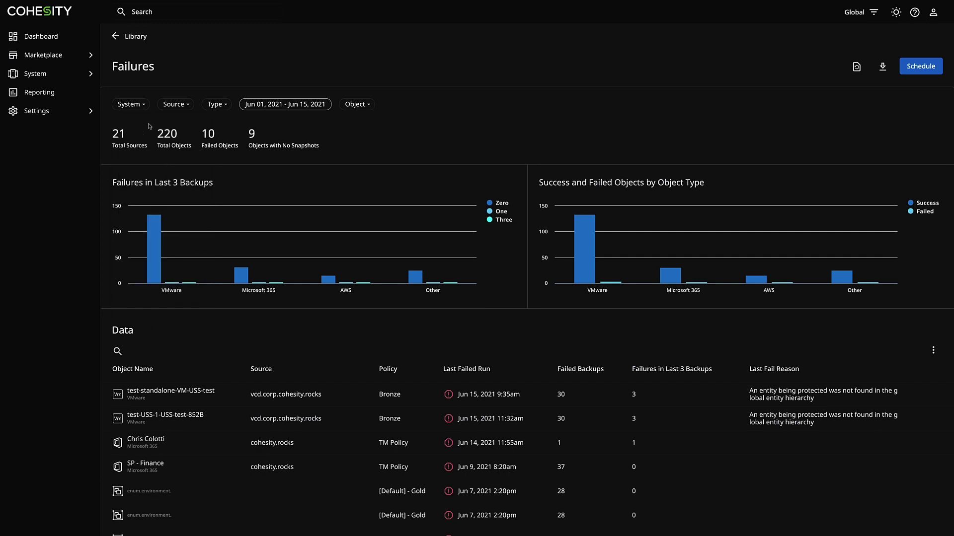
{"action": "left_click", "coordinate": [170, 107]}
{"action": "scroll", "coordinate": [205, 186], "scroll_direction": "down", "scroll_amount": 4}
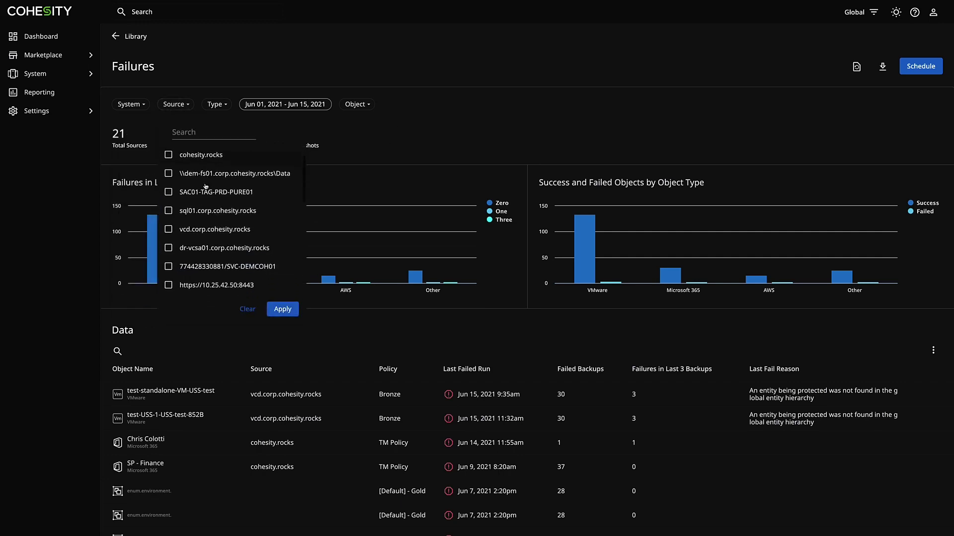
{"action": "scroll", "coordinate": [206, 187], "scroll_direction": "down", "scroll_amount": 5}
{"action": "scroll", "coordinate": [206, 186], "scroll_direction": "up", "scroll_amount": 10}
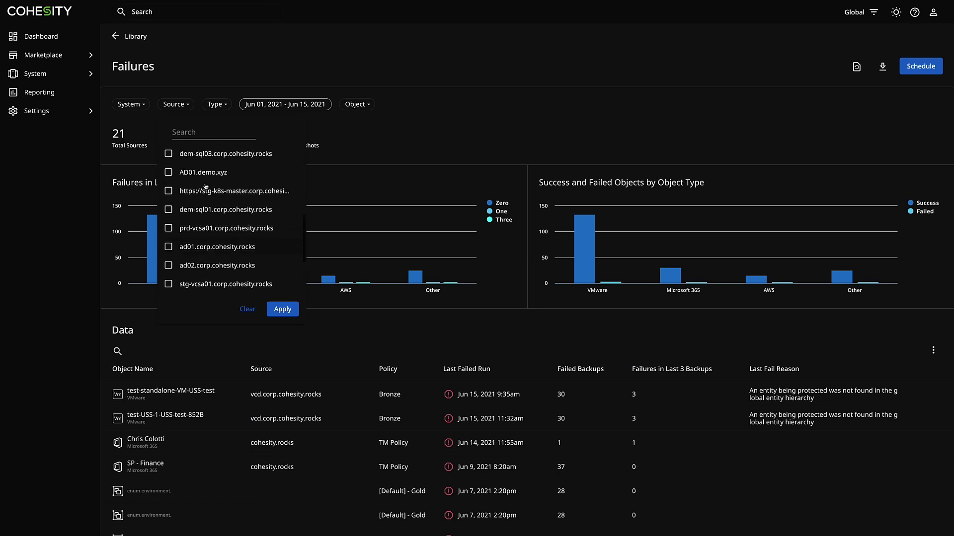
- Filter the Failures report by the DEM-COH01 and PRD-COH01 systems
{"action": "left_click", "coordinate": [131, 105]}
{"action": "left_click", "coordinate": [131, 104]}
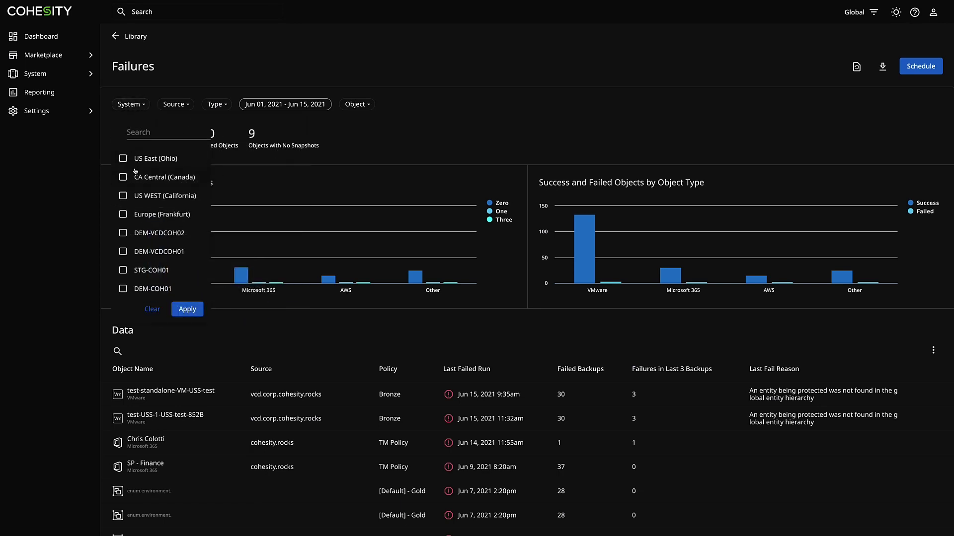
{"action": "scroll", "coordinate": [127, 260], "scroll_direction": "down", "scroll_amount": 3}
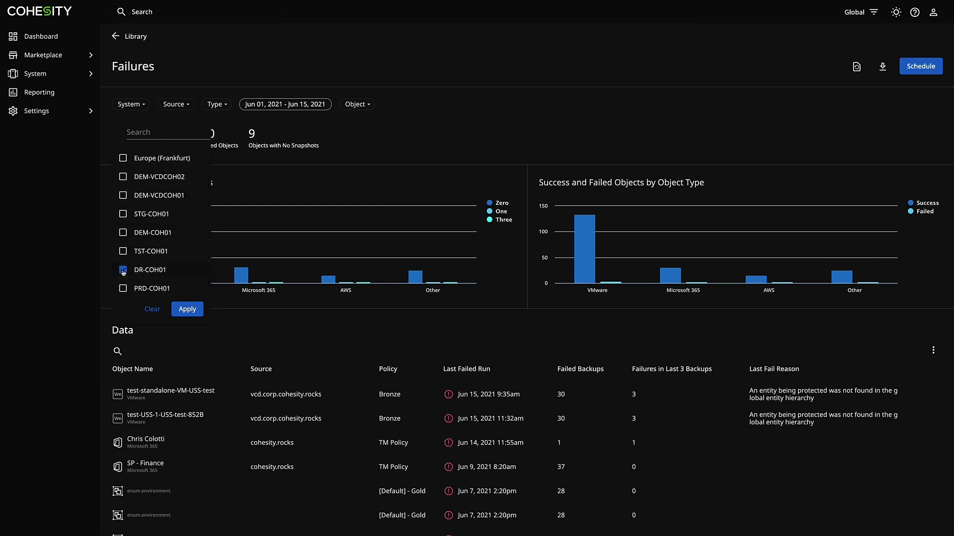
{"action": "left_click", "coordinate": [123, 233]}
{"action": "left_click", "coordinate": [123, 289]}
{"action": "left_click", "coordinate": [188, 309]}
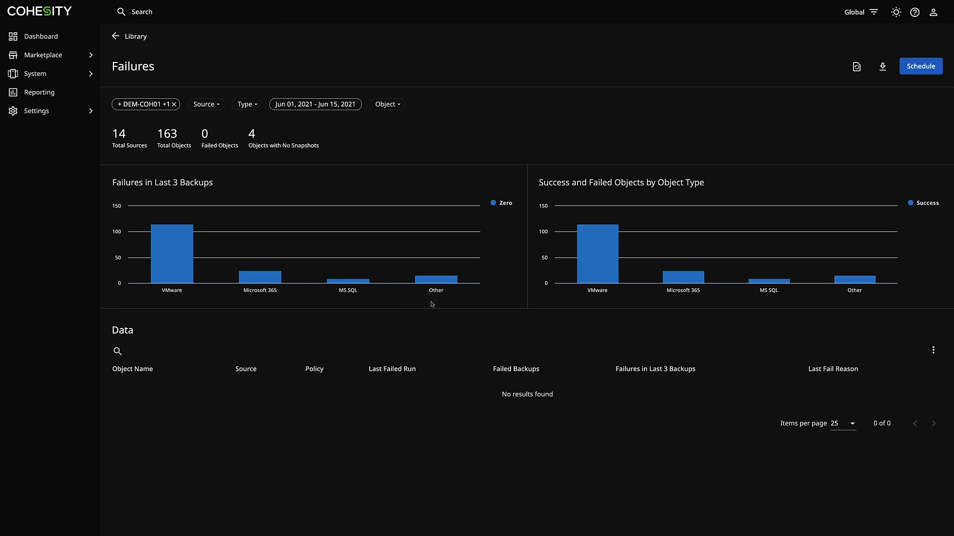
- Replace the system filter with PRD-COH01 only and check the number of failed objects
{"action": "left_click", "coordinate": [173, 105]}
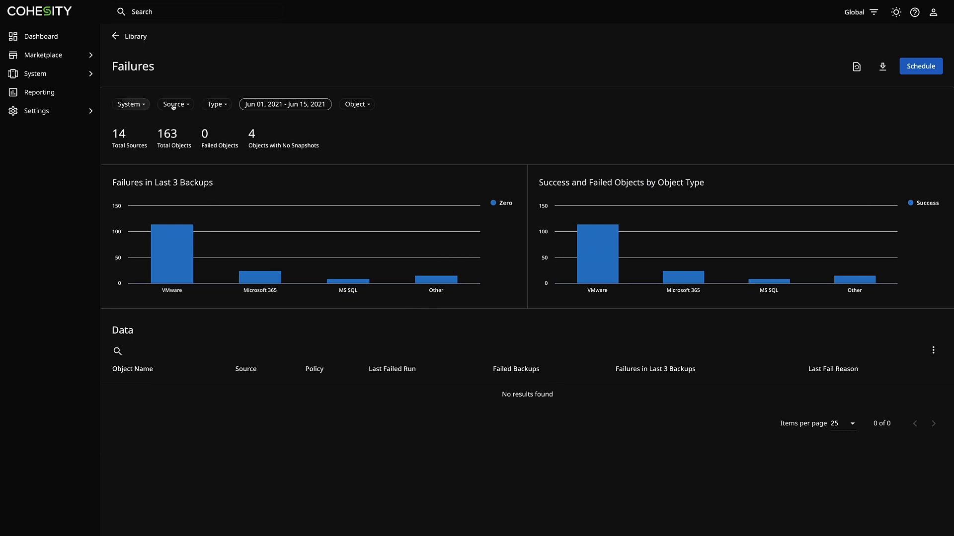
{"action": "left_click", "coordinate": [131, 104]}
{"action": "scroll", "coordinate": [128, 268], "scroll_direction": "down", "scroll_amount": 3}
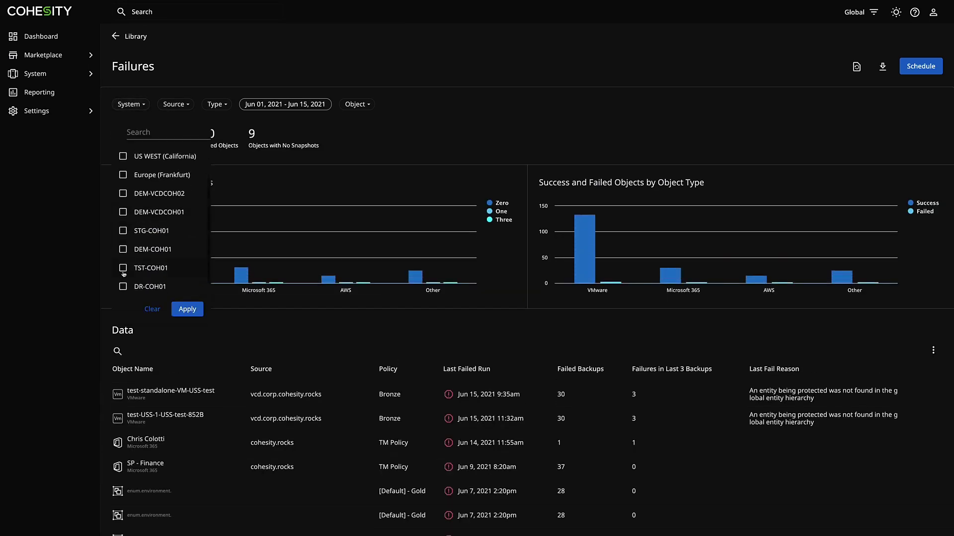
{"action": "left_click", "coordinate": [123, 289]}
{"action": "left_click", "coordinate": [187, 309]}
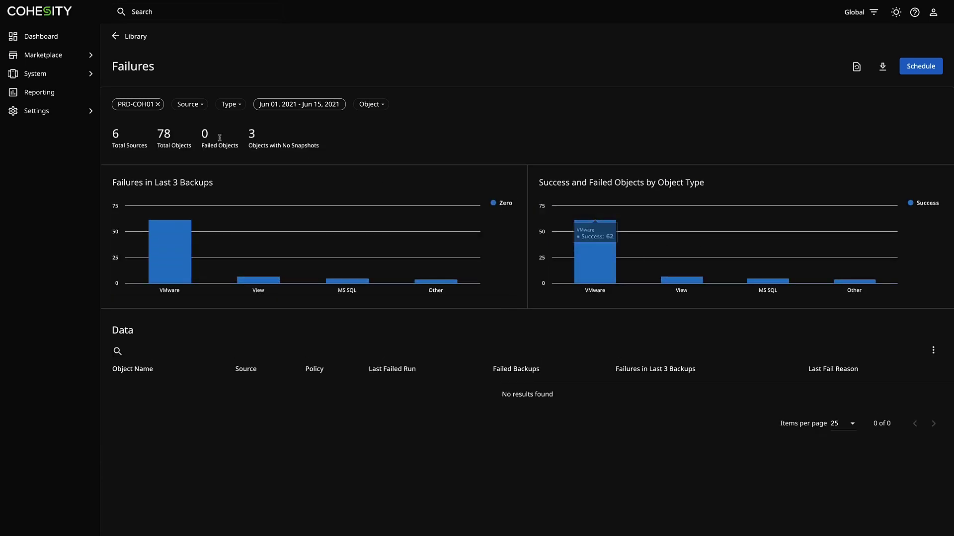
{"action": "double_click", "coordinate": [203, 134]}
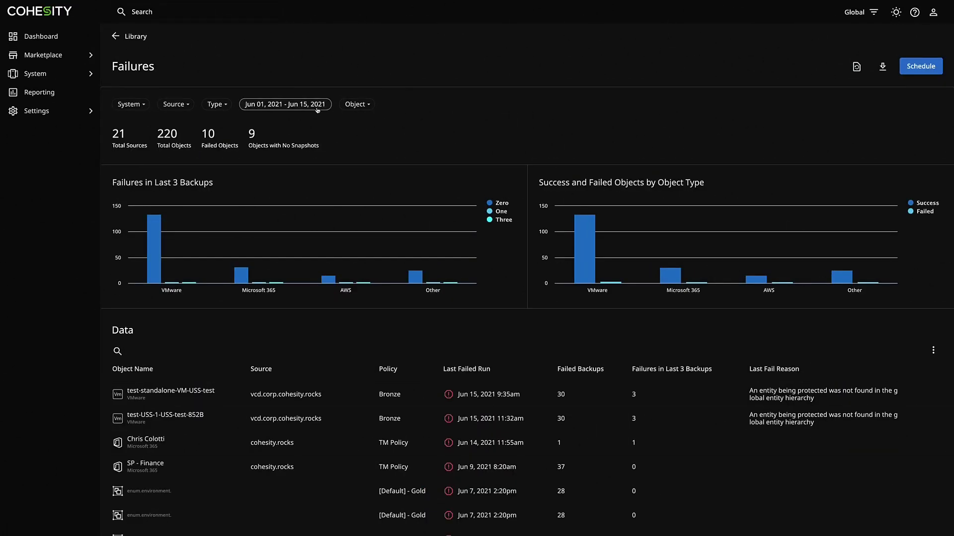
- View the date range options and try to schedule the Failures report with the Jun 01, 2021 - Jun 15, 2021 range
{"action": "left_click", "coordinate": [277, 104]}
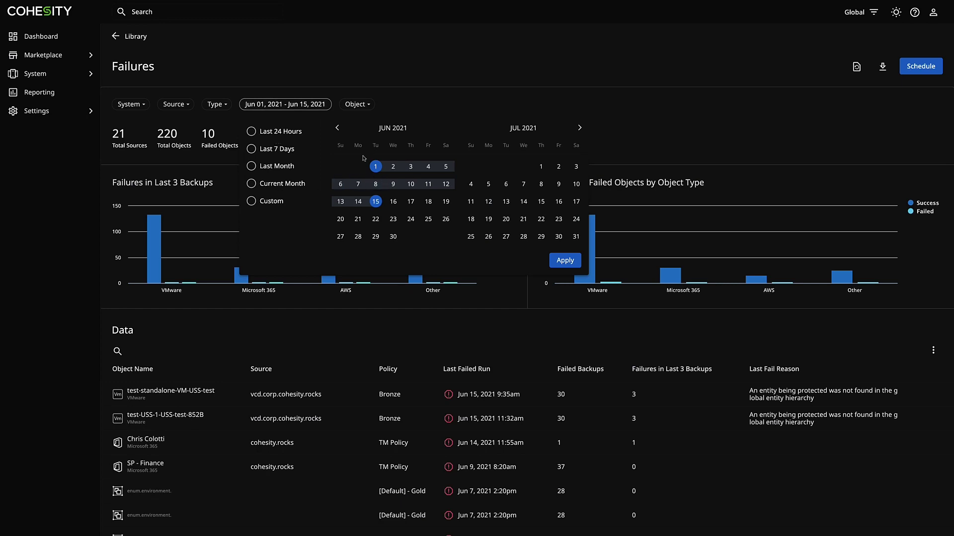
{"action": "left_click", "coordinate": [440, 84]}
{"action": "left_click", "coordinate": [920, 66]}
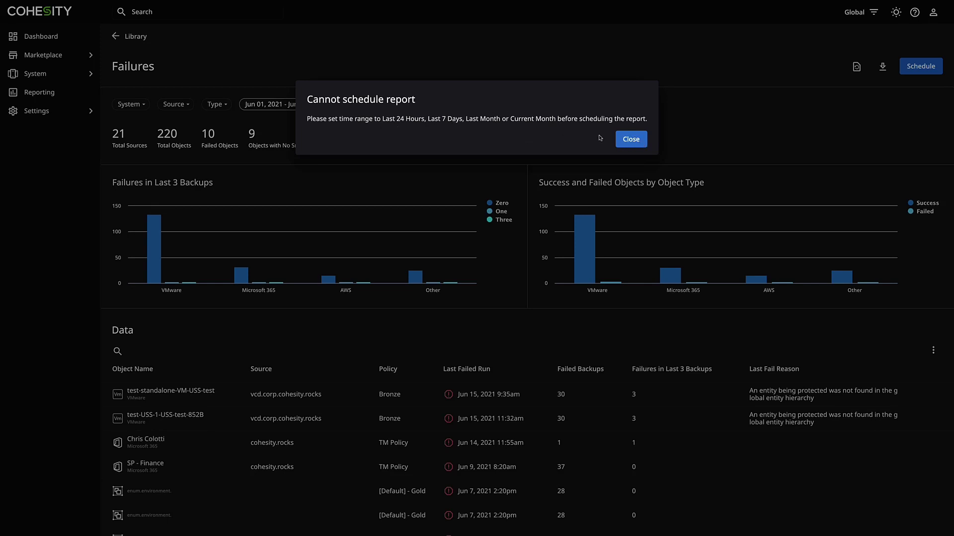
{"action": "left_click", "coordinate": [624, 140]}
- Set the Failures report's time range to Last 24 Hours
{"action": "left_click", "coordinate": [318, 104]}
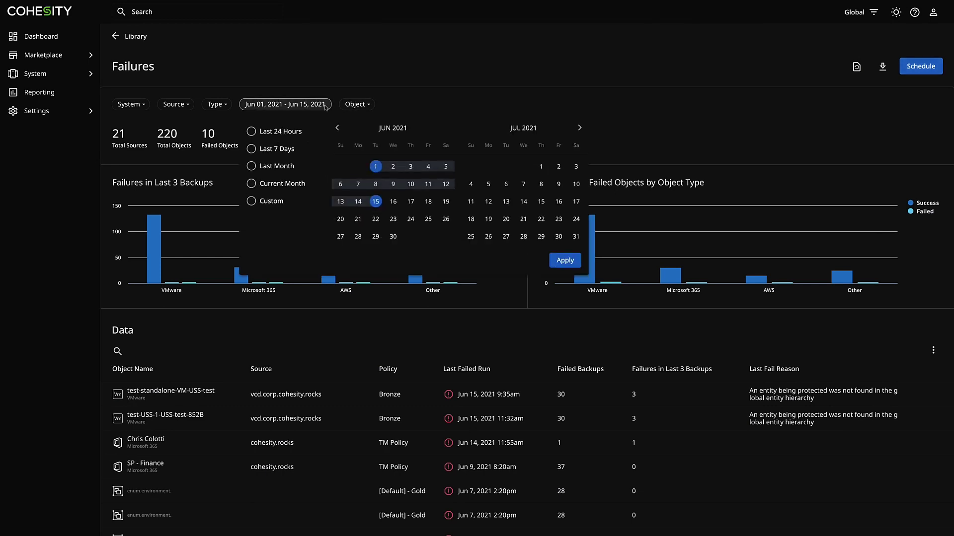
{"action": "left_click", "coordinate": [266, 131]}
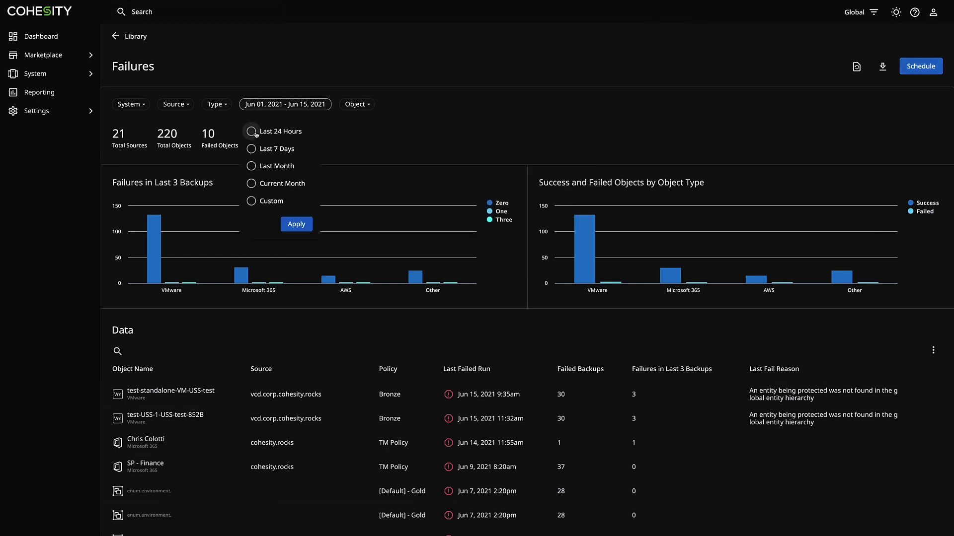
{"action": "left_click", "coordinate": [297, 223]}
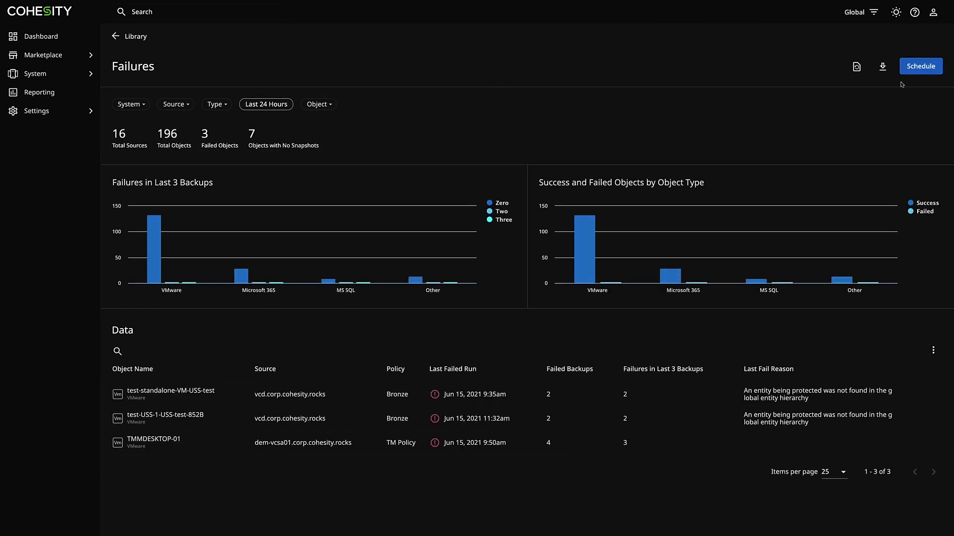
- Try scheduling the Failures report to run every day, view the other frequency options, and cancel the schedule
{"action": "left_click", "coordinate": [919, 68]}
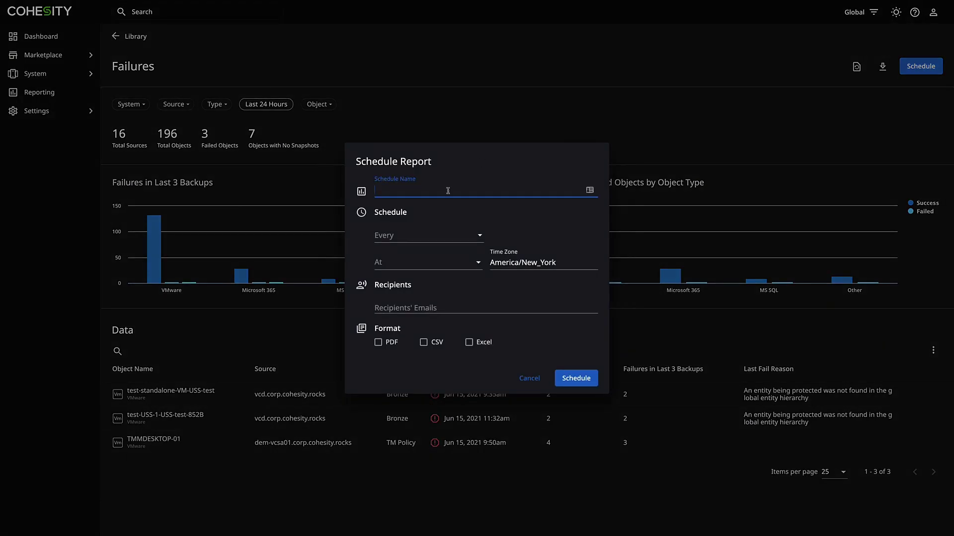
{"action": "left_click", "coordinate": [444, 232]}
{"action": "left_click", "coordinate": [445, 234]}
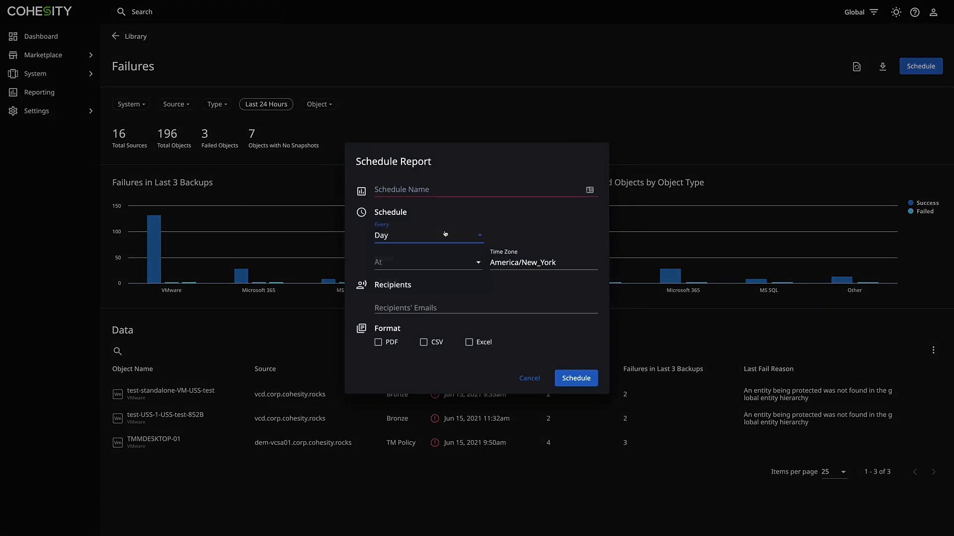
{"action": "left_click", "coordinate": [433, 241]}
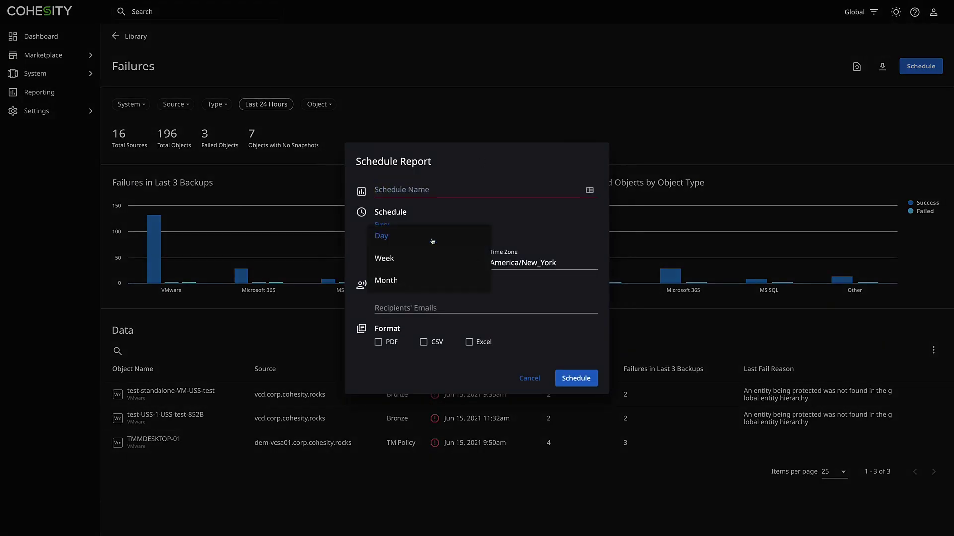
{"action": "left_click", "coordinate": [467, 218]}
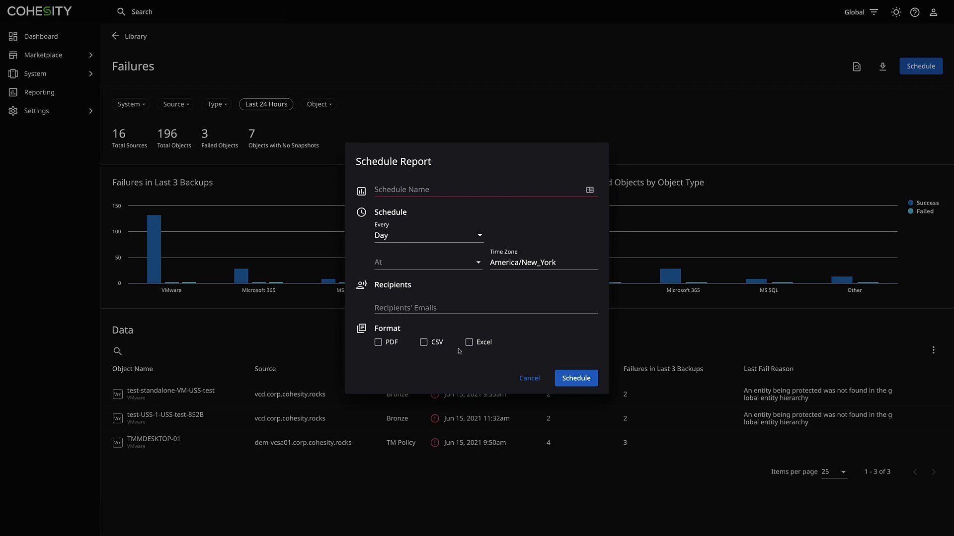
{"action": "left_click", "coordinate": [521, 378]}
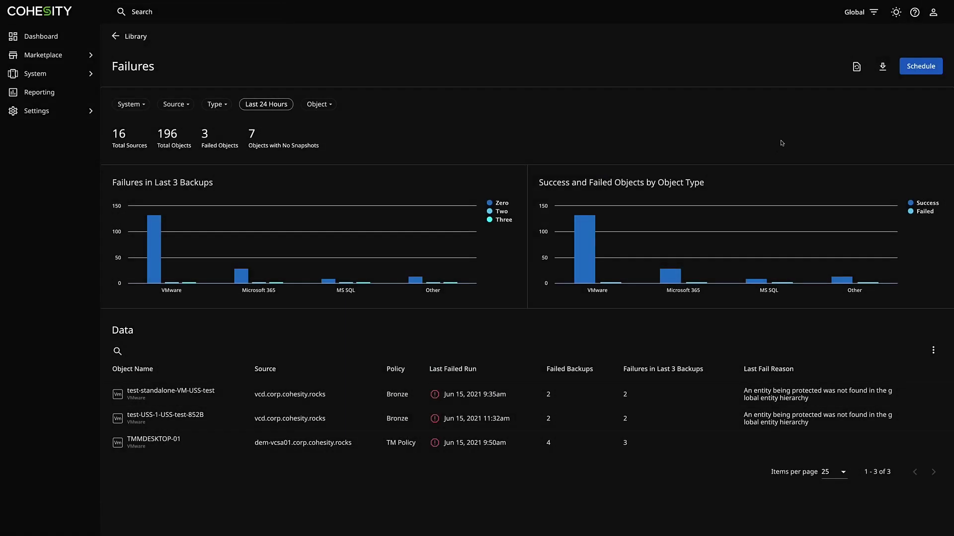
- View the download options for the Failures report and return to the report library
{"action": "left_click", "coordinate": [881, 67]}
{"action": "left_click", "coordinate": [426, 128]}
{"action": "left_click", "coordinate": [115, 36]}
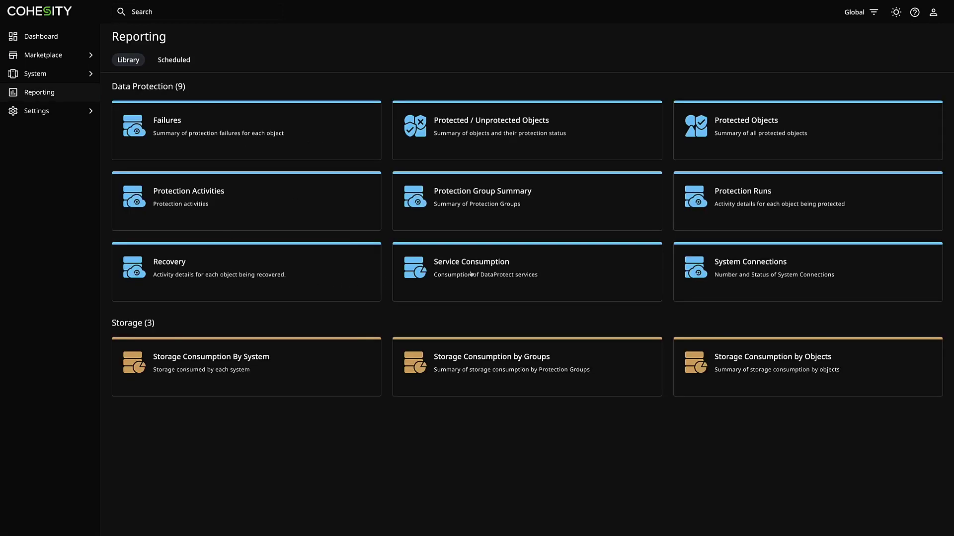
- Open the System Connections report and set its time range to Last 24 Hours
{"action": "left_click", "coordinate": [747, 274]}
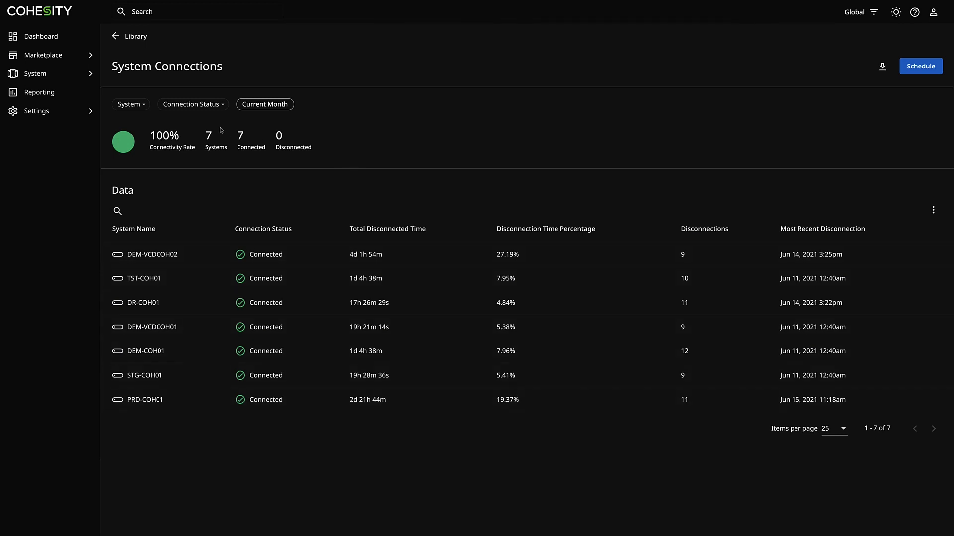
{"action": "left_click", "coordinate": [255, 110]}
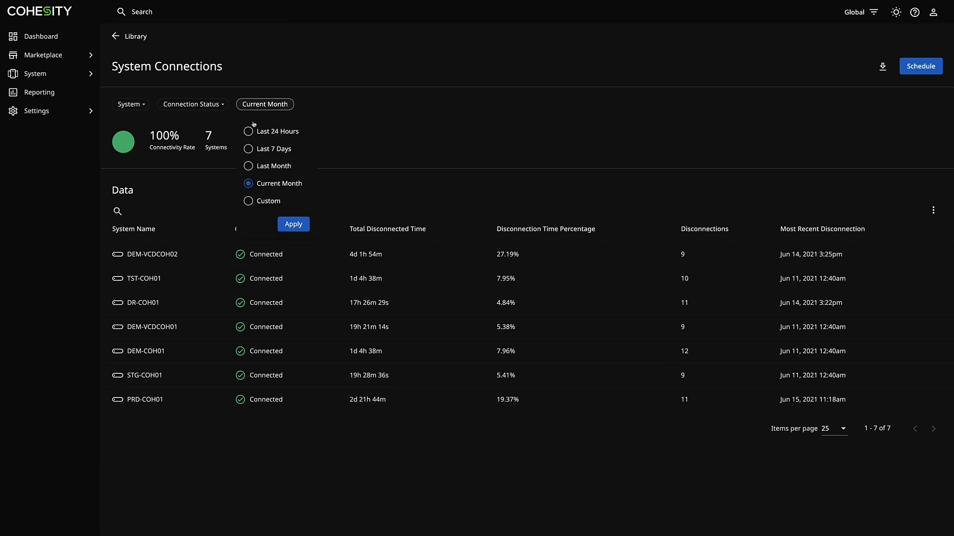
{"action": "left_click", "coordinate": [248, 131]}
{"action": "left_click", "coordinate": [281, 225]}
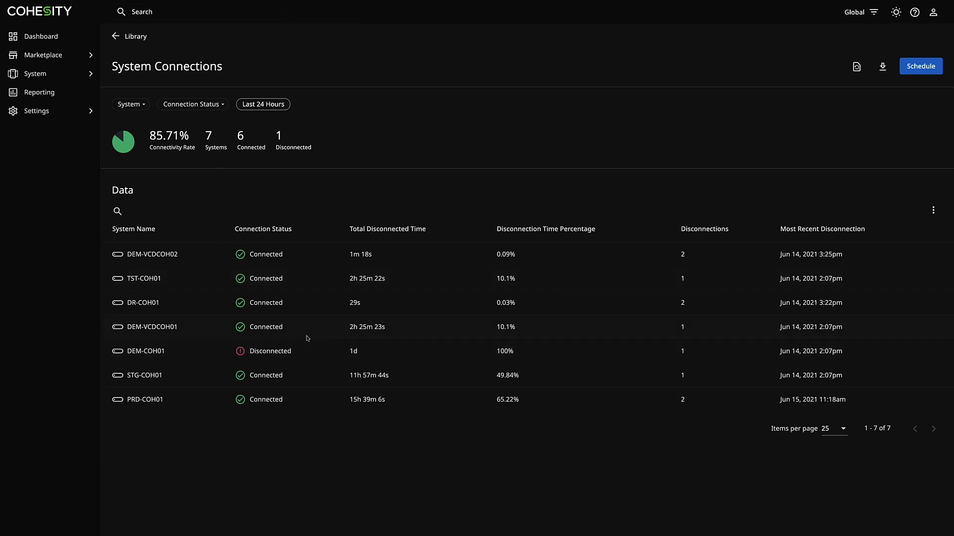
- Change the System Connections report's time range to Last 7 Days
{"action": "left_click", "coordinate": [253, 106]}
{"action": "left_click", "coordinate": [248, 149]}
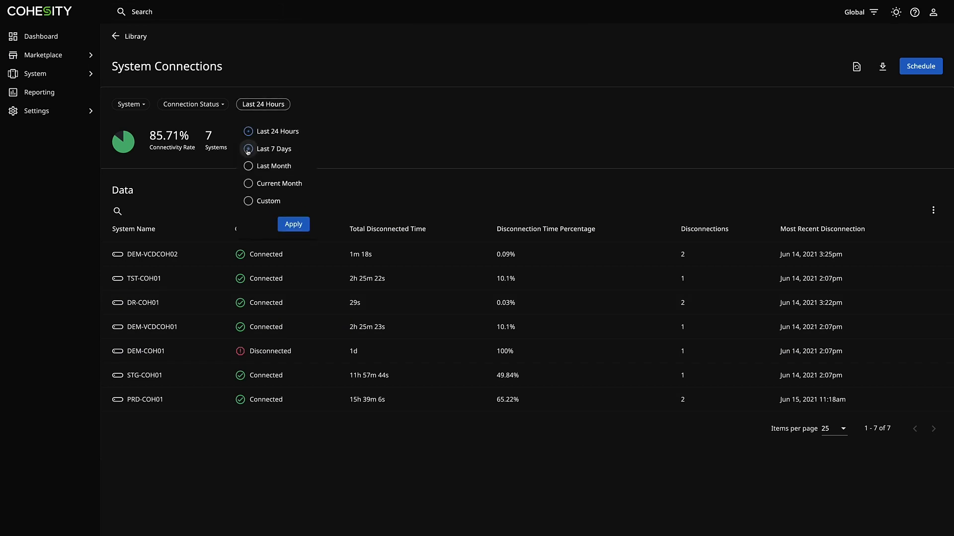
{"action": "left_click", "coordinate": [293, 225]}
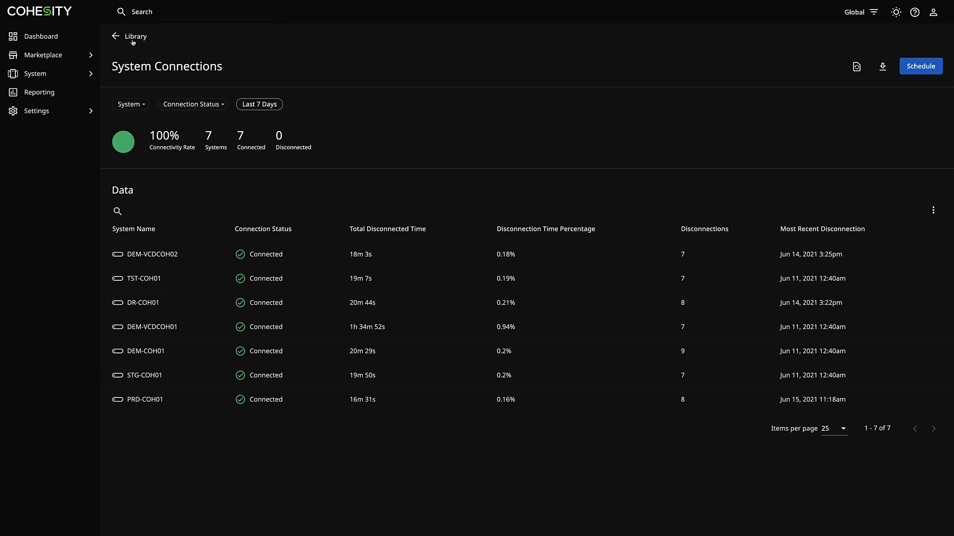
- View the system filter choices in the System Connections report and return to the report library
{"action": "left_click", "coordinate": [131, 103]}
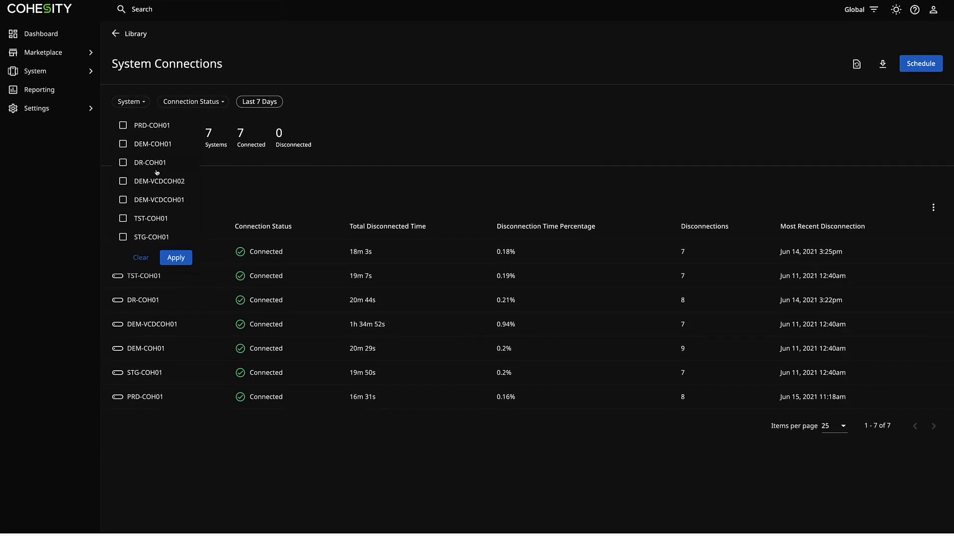
{"action": "left_click", "coordinate": [129, 105]}
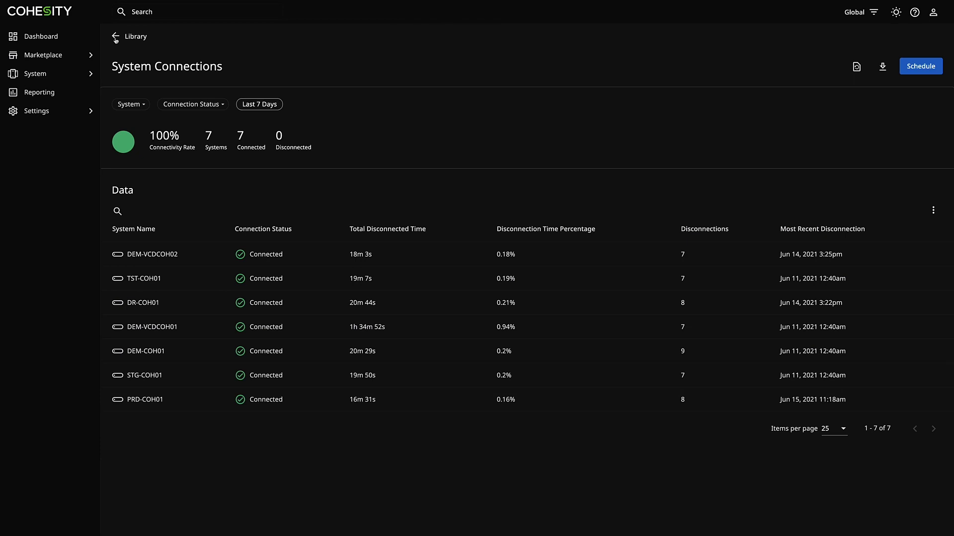
{"action": "left_click", "coordinate": [116, 38]}
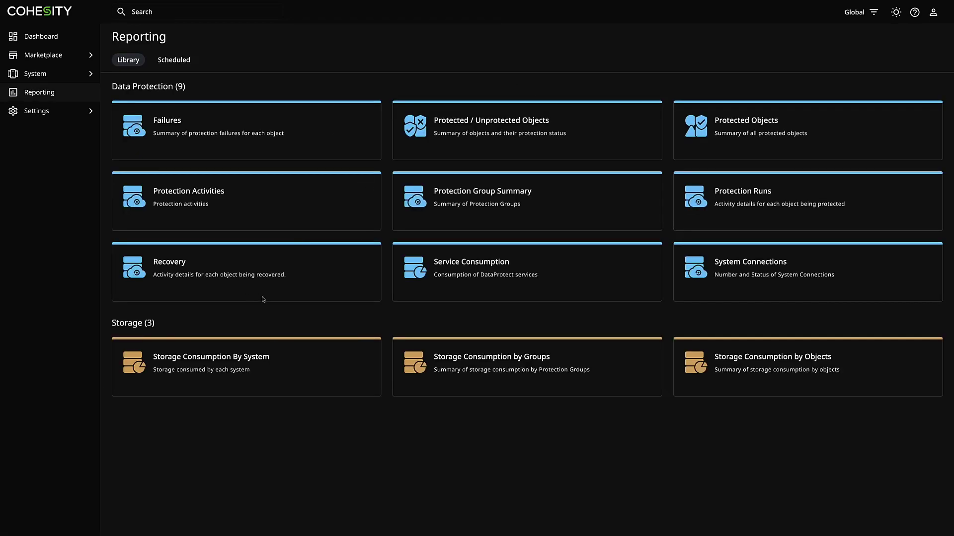
- Examine the Storage Consumption By System report's filters, usage data and time range options, and return to the report library
{"action": "left_click", "coordinate": [290, 370]}
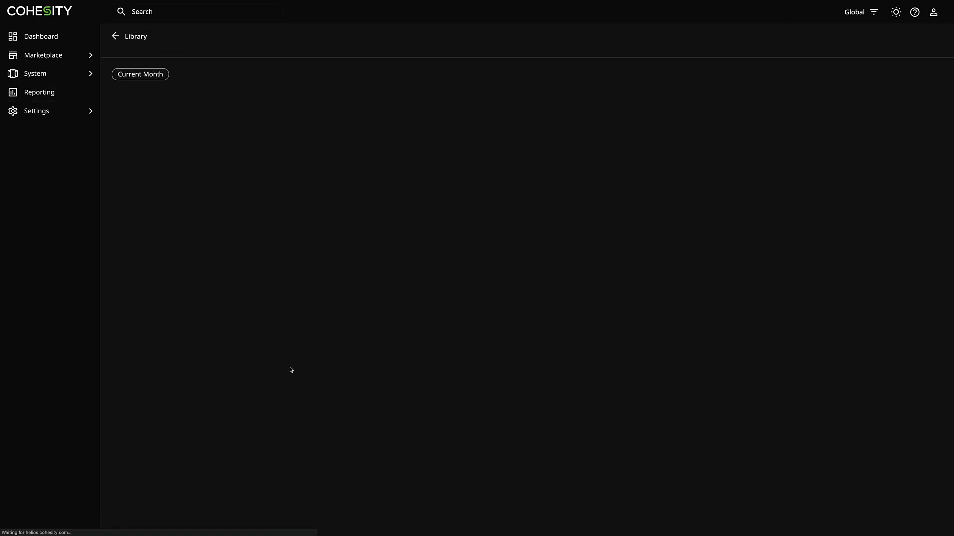
{"action": "left_click", "coordinate": [148, 105]}
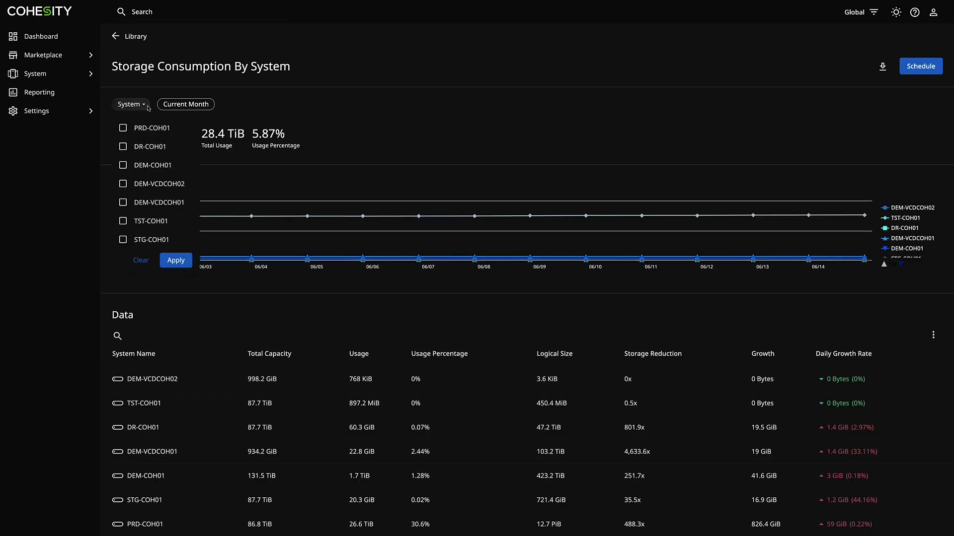
{"action": "left_click", "coordinate": [321, 100]}
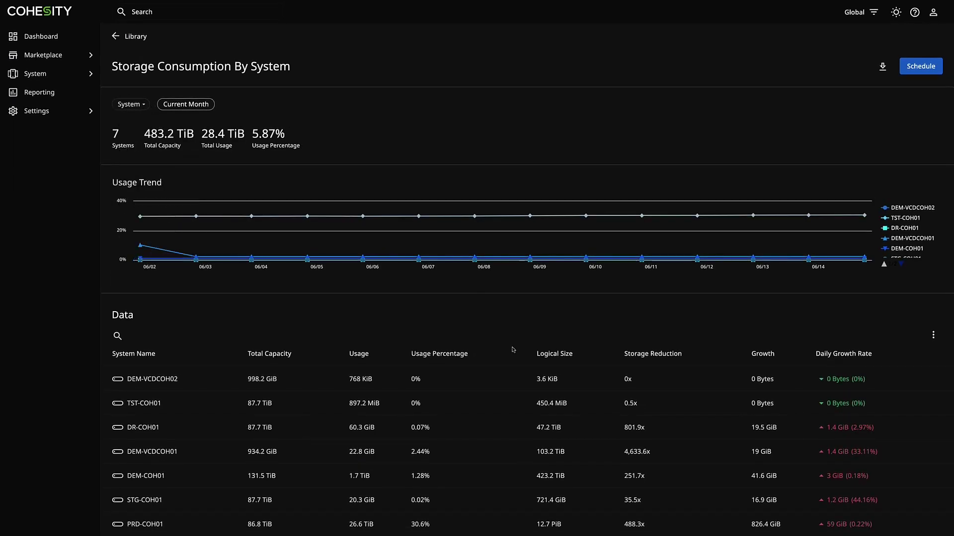
{"action": "scroll", "coordinate": [840, 326], "scroll_direction": "down", "scroll_amount": 1}
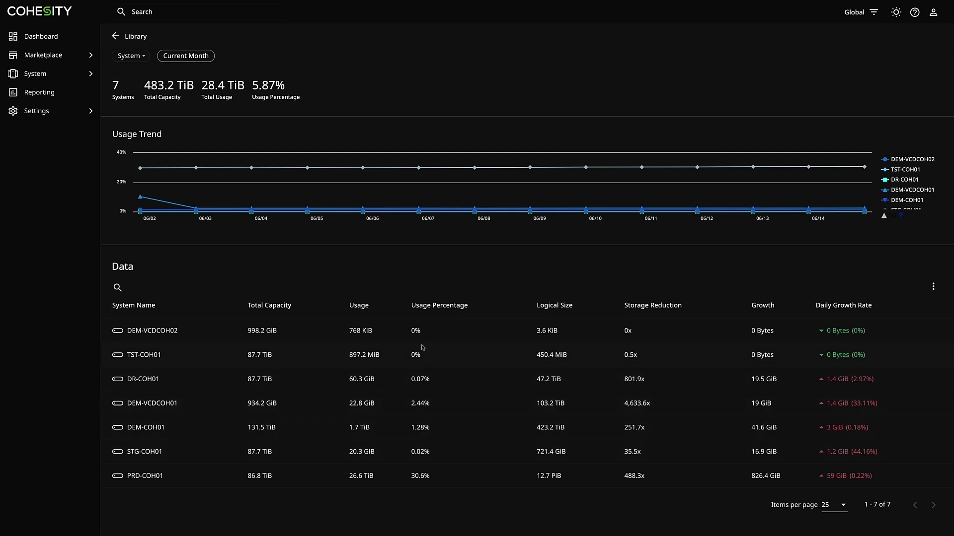
{"action": "scroll", "coordinate": [207, 332], "scroll_direction": "up", "scroll_amount": 2}
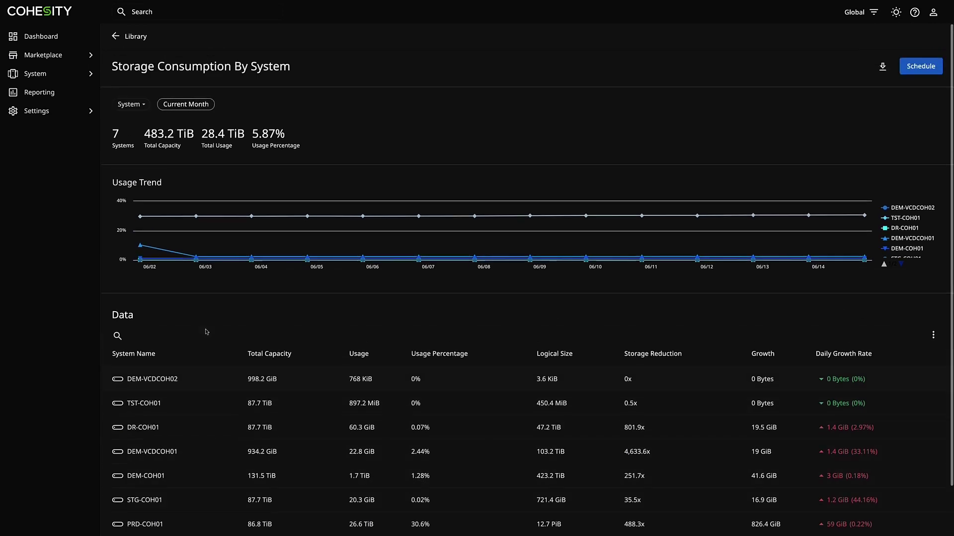
{"action": "left_click", "coordinate": [188, 104]}
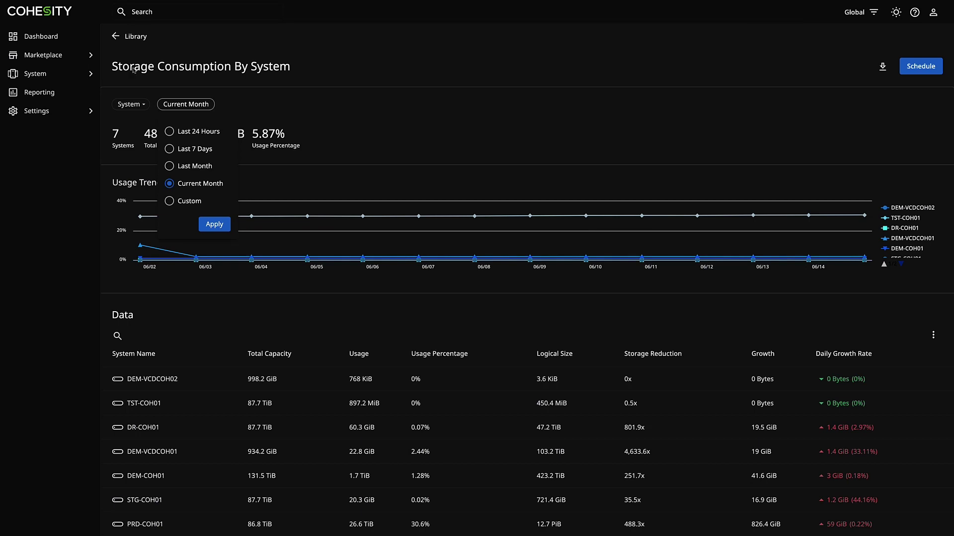
{"action": "left_click", "coordinate": [116, 38]}
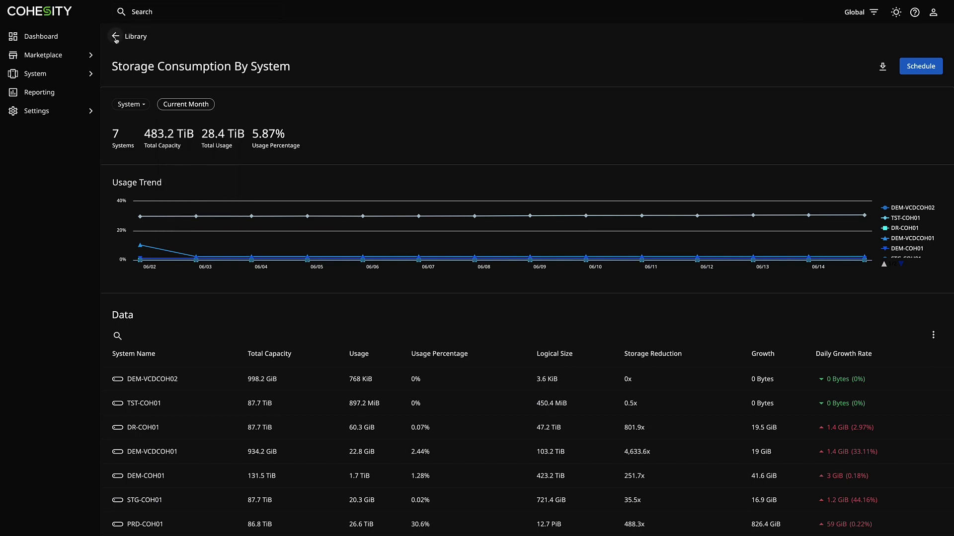
{"action": "left_click", "coordinate": [115, 37]}
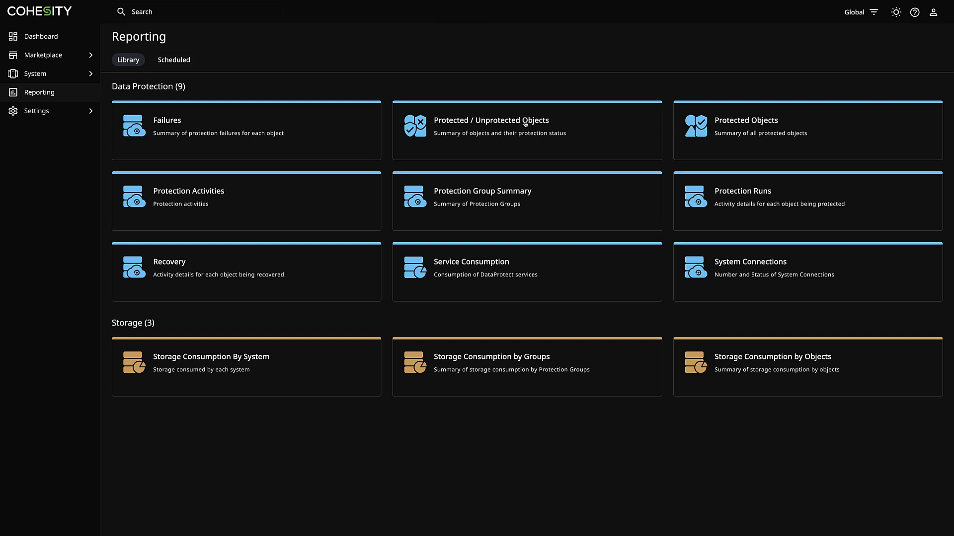
- Examine the Protected / Unprotected Objects report and its full list of filterable systems, and return to the report library
{"action": "left_click", "coordinate": [504, 126]}
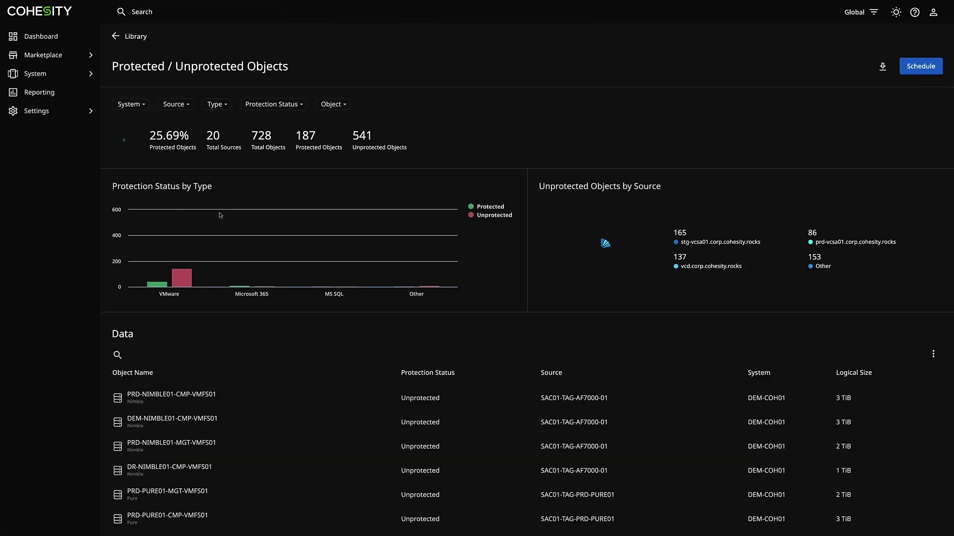
{"action": "left_click", "coordinate": [139, 105]}
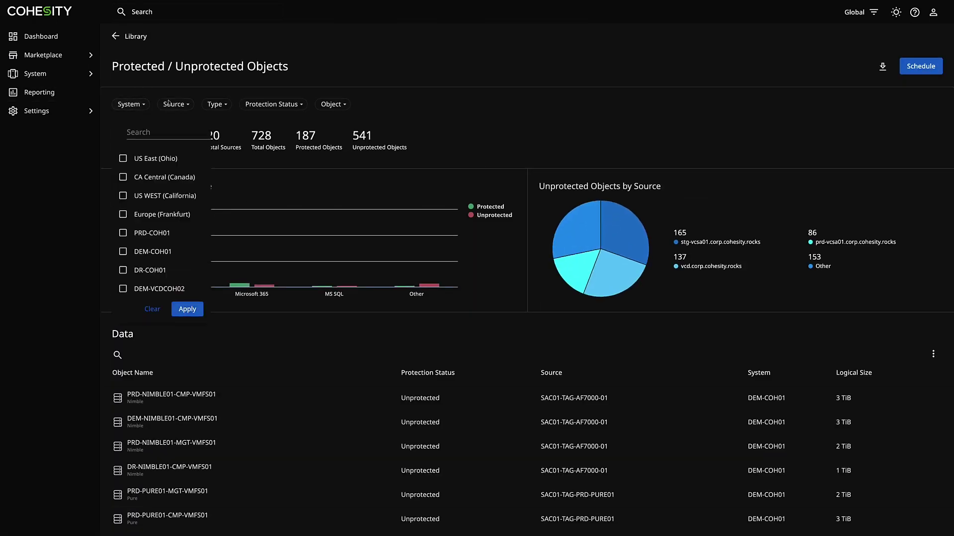
{"action": "left_click", "coordinate": [202, 85]}
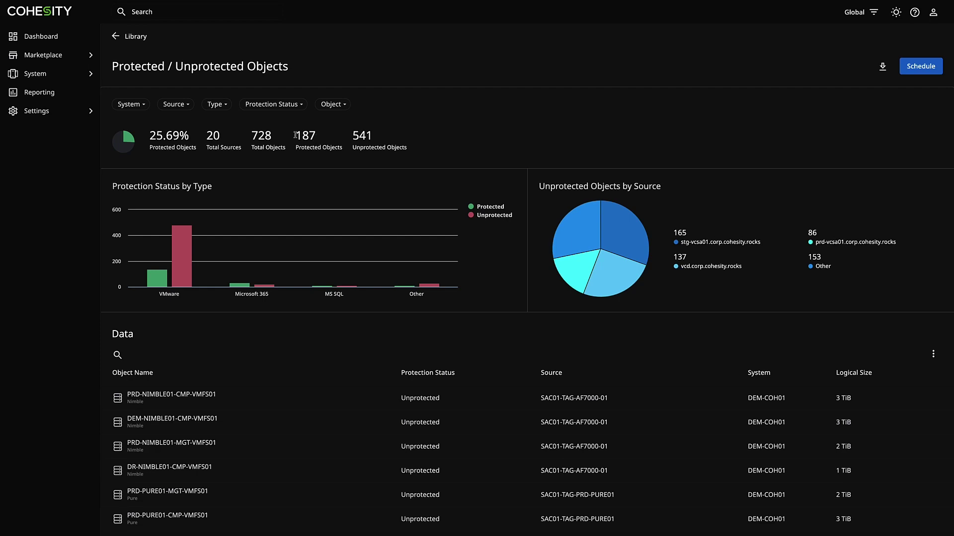
{"action": "left_click", "coordinate": [139, 104]}
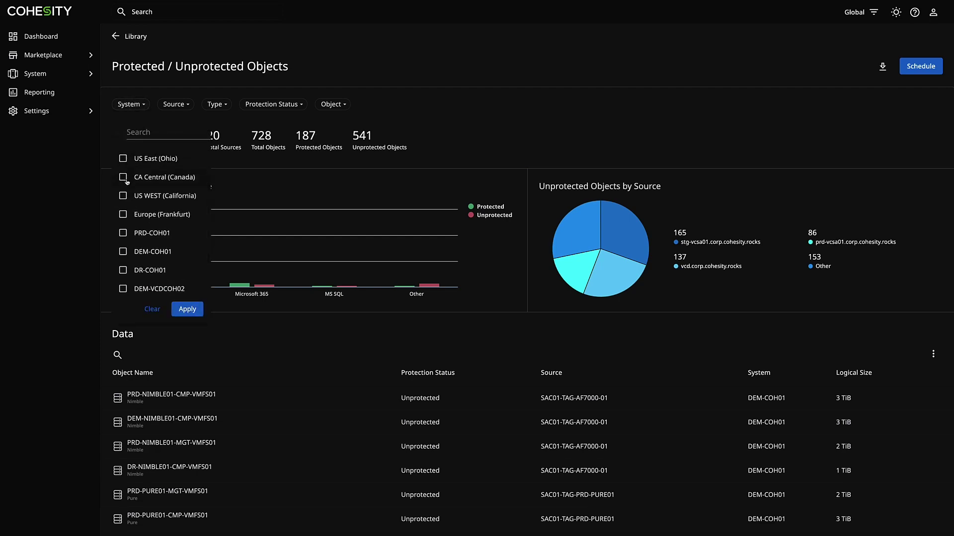
{"action": "scroll", "coordinate": [138, 240], "scroll_direction": "down", "scroll_amount": 1}
{"action": "scroll", "coordinate": [138, 240], "scroll_direction": "down", "scroll_amount": 3}
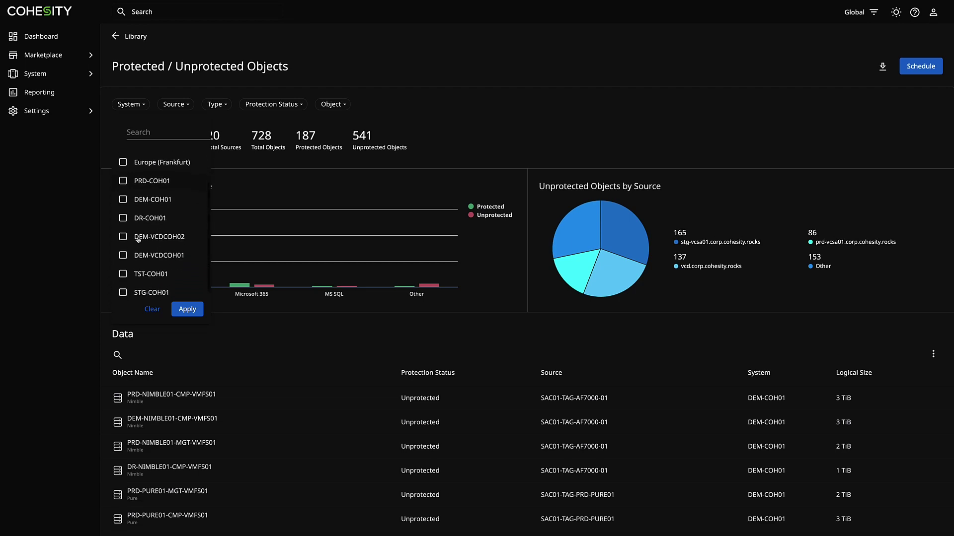
{"action": "left_click", "coordinate": [209, 217]}
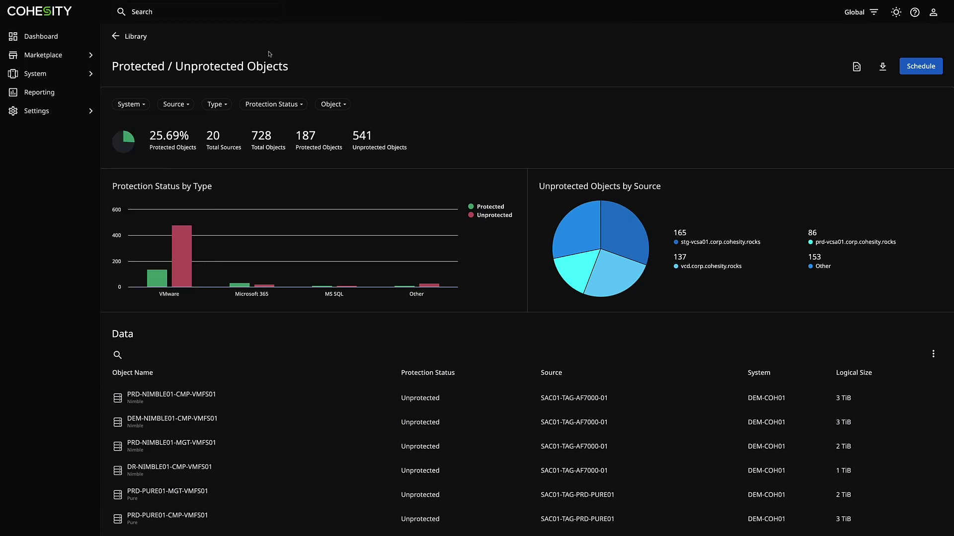
{"action": "left_click", "coordinate": [113, 36]}
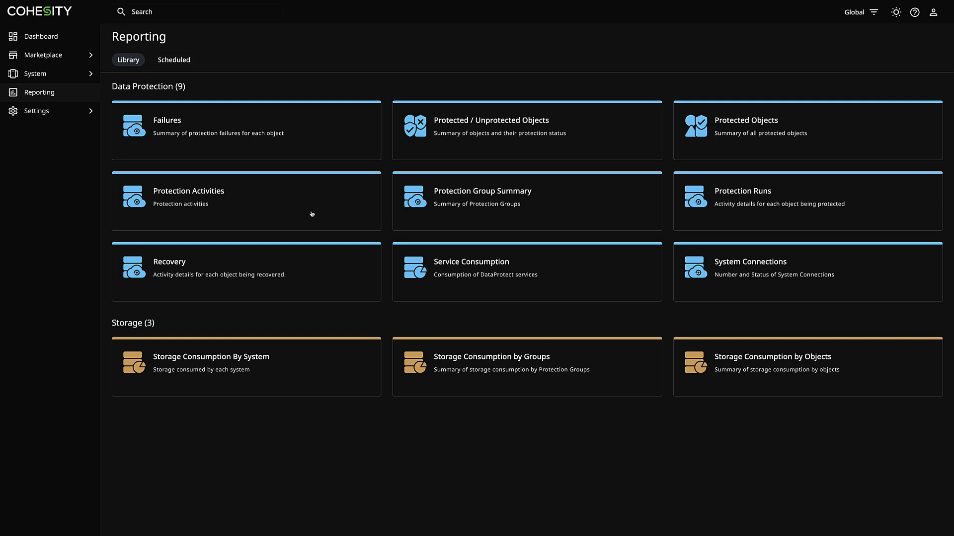
- Open the Protection Runs report and examine its data table and the VMware success count by type
{"action": "left_click", "coordinate": [730, 212]}
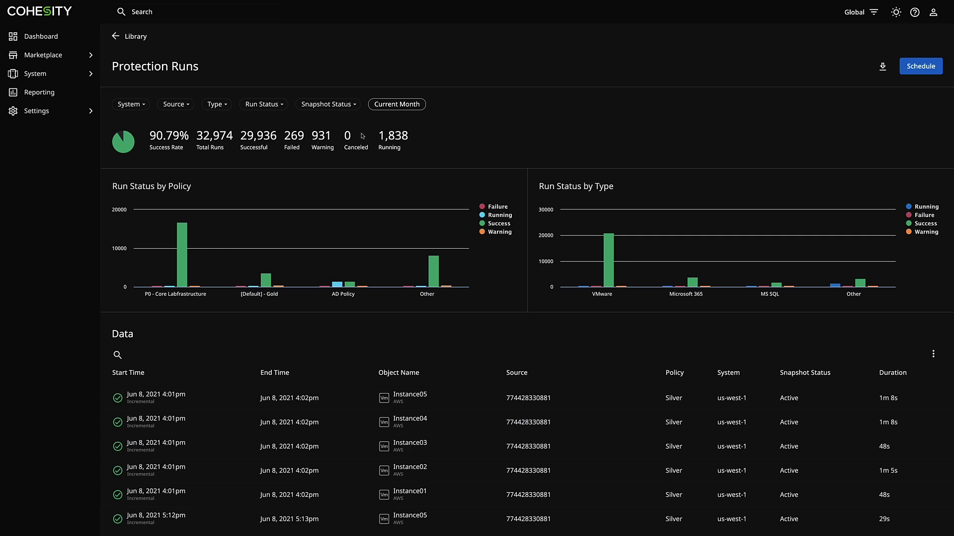
{"action": "scroll", "coordinate": [425, 357], "scroll_direction": "down", "scroll_amount": 1}
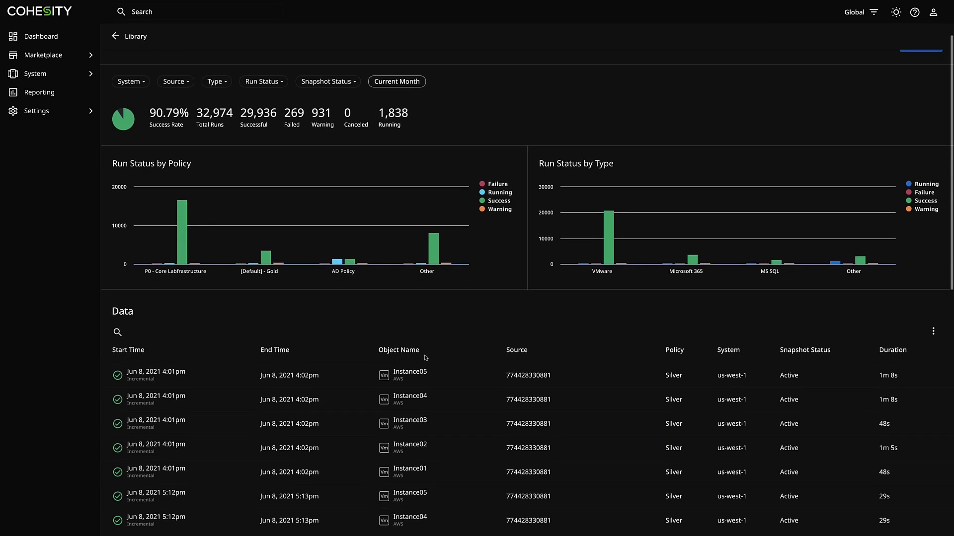
{"action": "scroll", "coordinate": [425, 357], "scroll_direction": "up", "scroll_amount": 1}
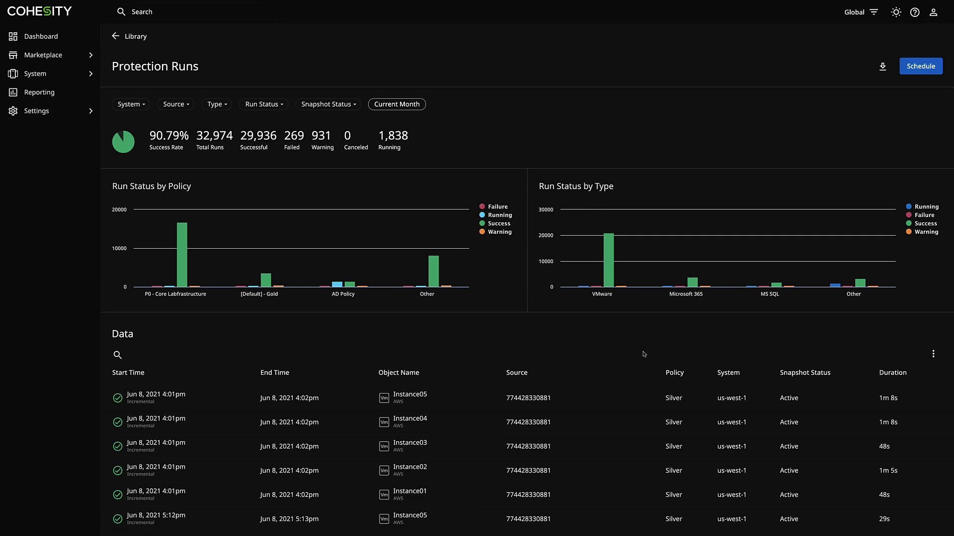
{"action": "mouse_move", "coordinate": [605, 278]}
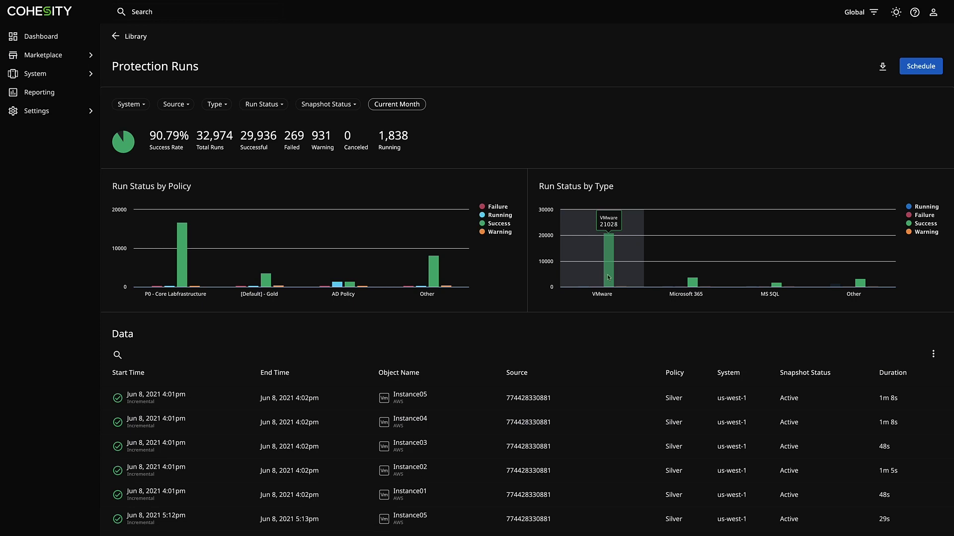
- Show the Data Read, Data Written and Logical Size columns in the Protection Runs data table
{"action": "left_click", "coordinate": [933, 354]}
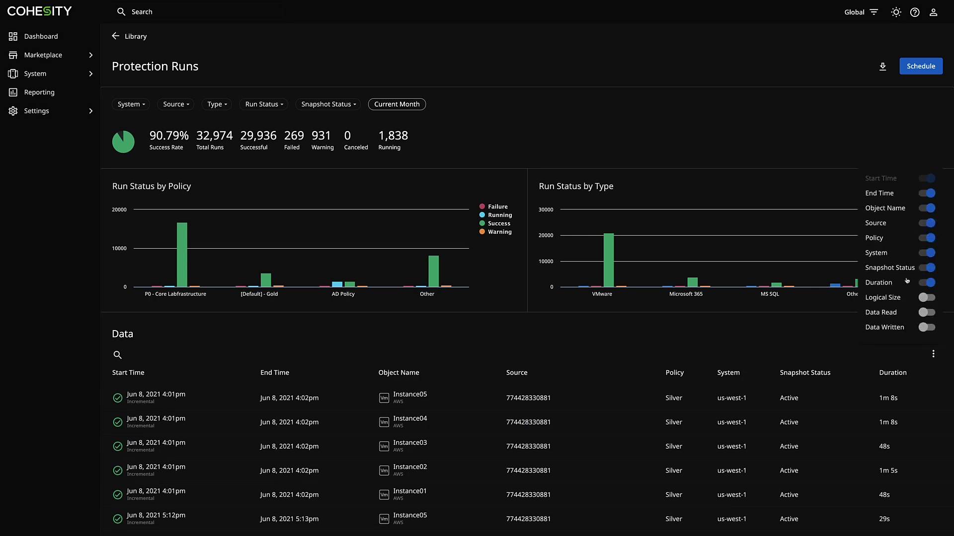
{"action": "left_click", "coordinate": [924, 312]}
{"action": "left_click", "coordinate": [925, 328]}
{"action": "left_click", "coordinate": [924, 298]}
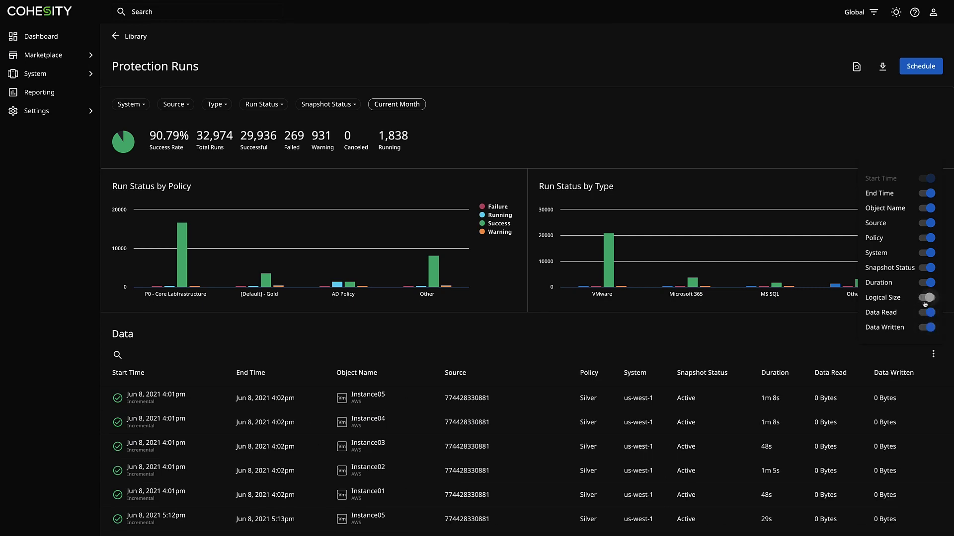
- Hide the Snapshot Status, System and Policy columns in the Protection Runs table, and return to the report library
{"action": "left_click", "coordinate": [927, 266]}
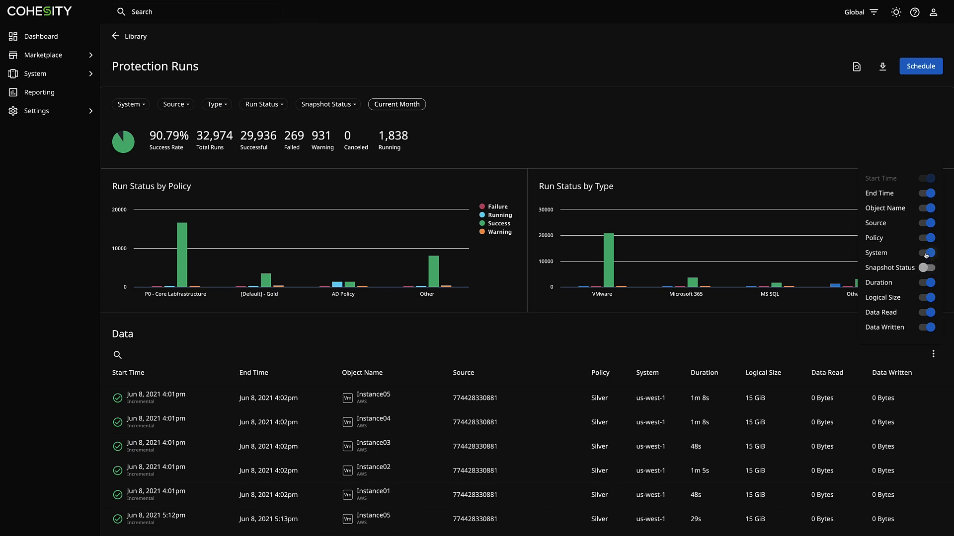
{"action": "left_click", "coordinate": [924, 253]}
{"action": "left_click", "coordinate": [925, 237]}
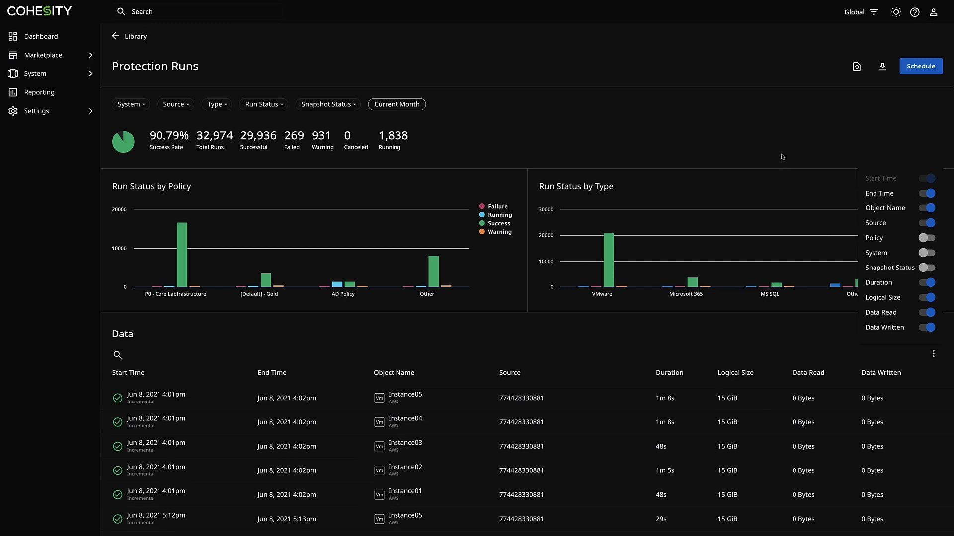
{"action": "left_click", "coordinate": [764, 141]}
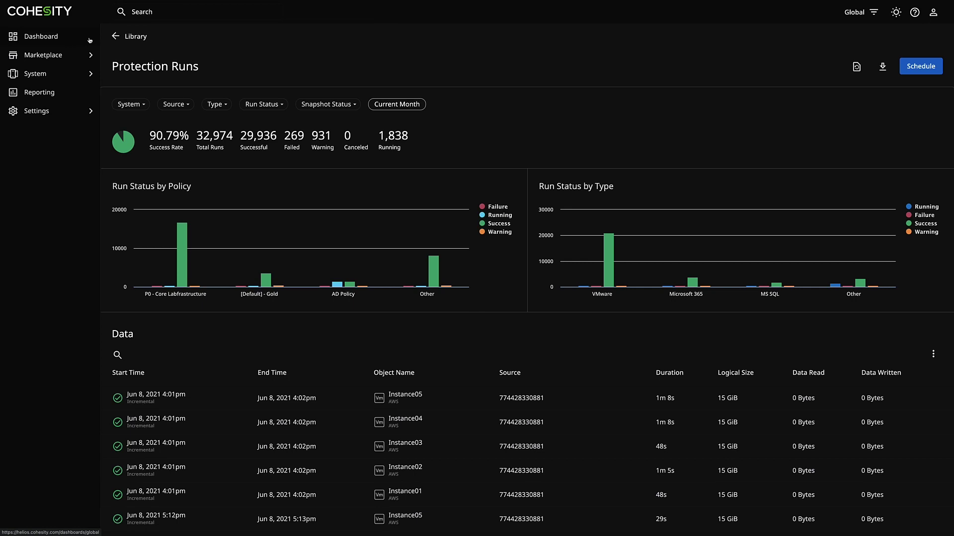
{"action": "left_click", "coordinate": [116, 36]}
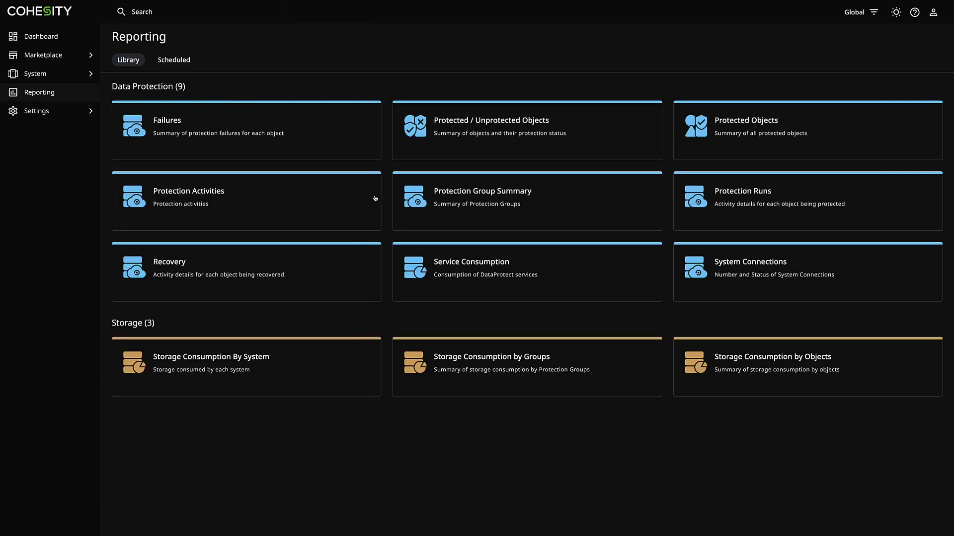